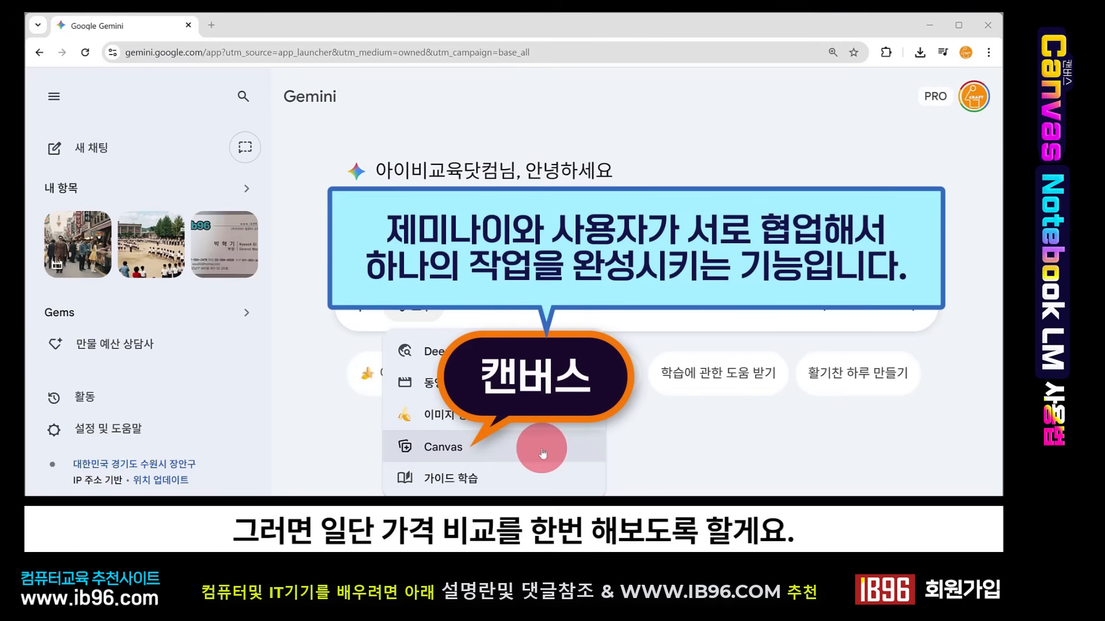
# - With the Canvas tool, ask for two quotes for a work computer used mainly for Excel, Word, internet and simple graphics
pyautogui.click(536, 454)
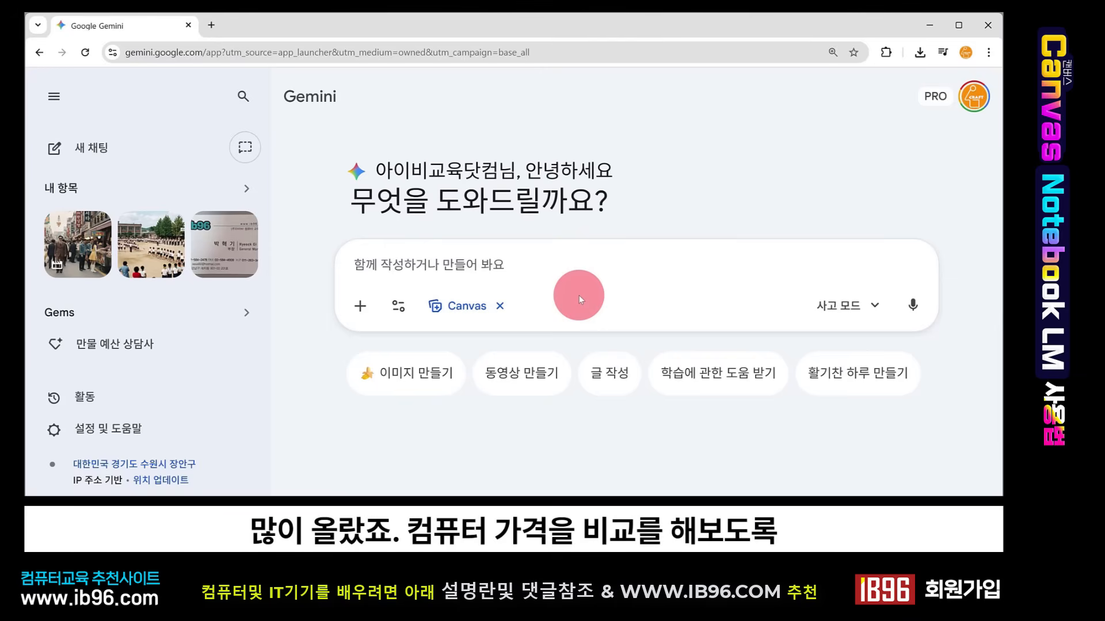
pyautogui.write('업무용 컴퓨터를 구매하려고 하는데 엑셀, 워드, 인터넷, 간단한 그래픽 프로그램 위주의 작업이 많아. 2가지 견적을 만들어줘')
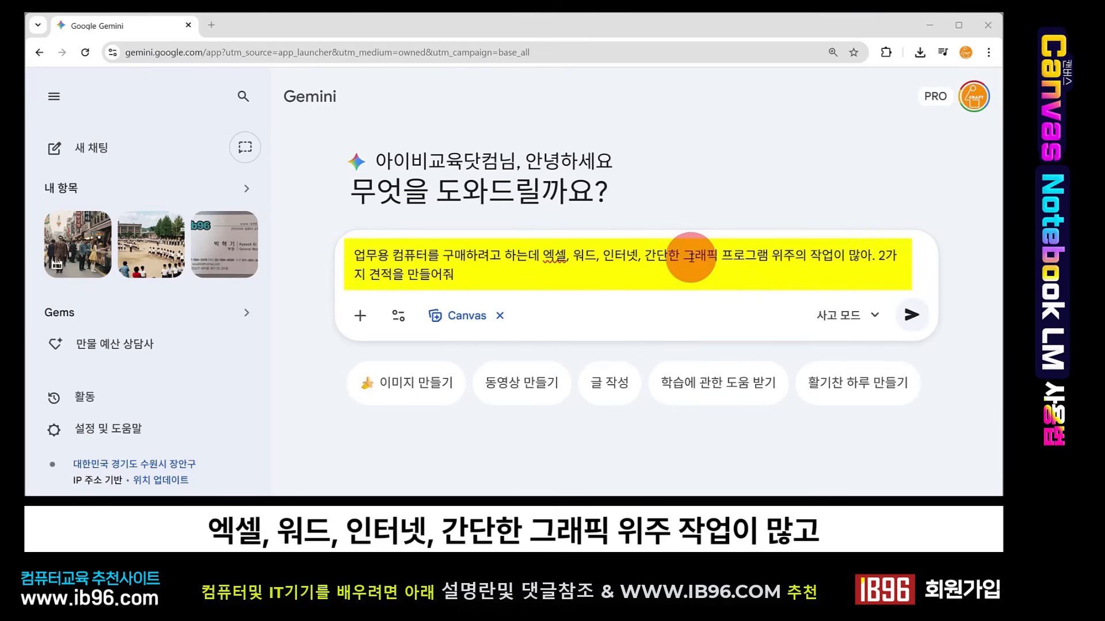
pyautogui.click(912, 317)
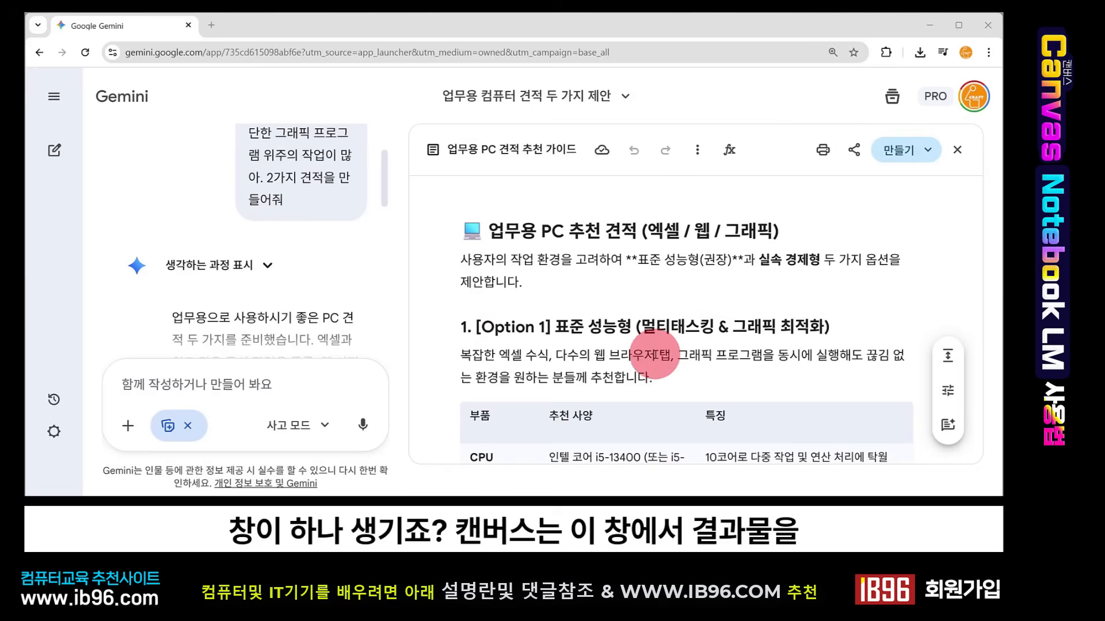
# - Read through both recommended PC configurations and the pre-purchase checklist in the canvas document
pyautogui.scroll(-2, 773, 312)
pyautogui.scroll(-2, 775, 311)
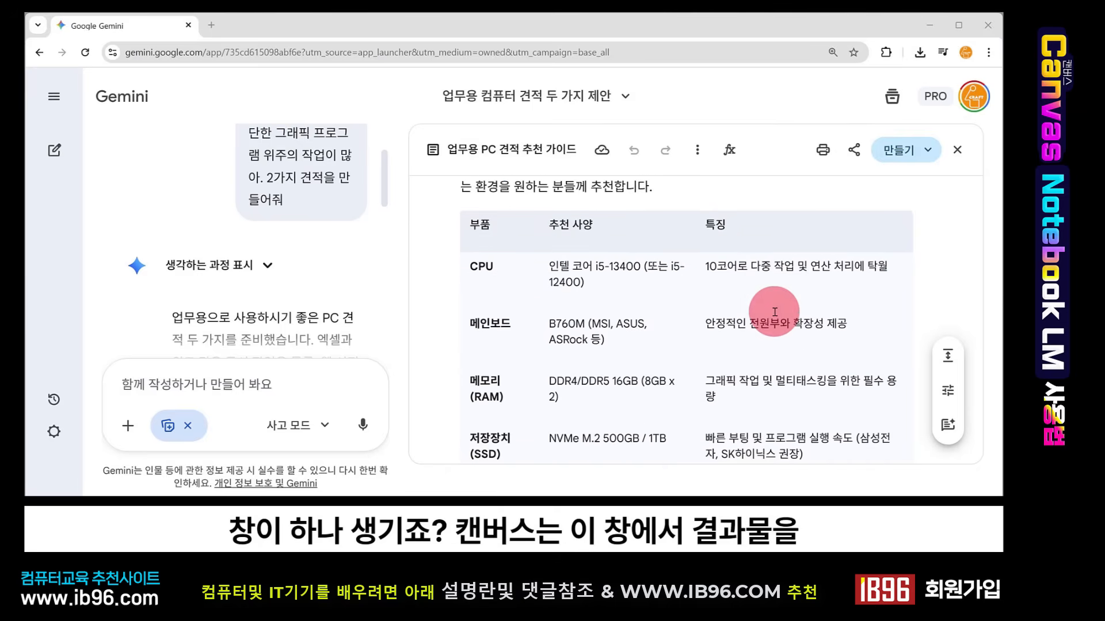
pyautogui.scroll(2, 771, 305)
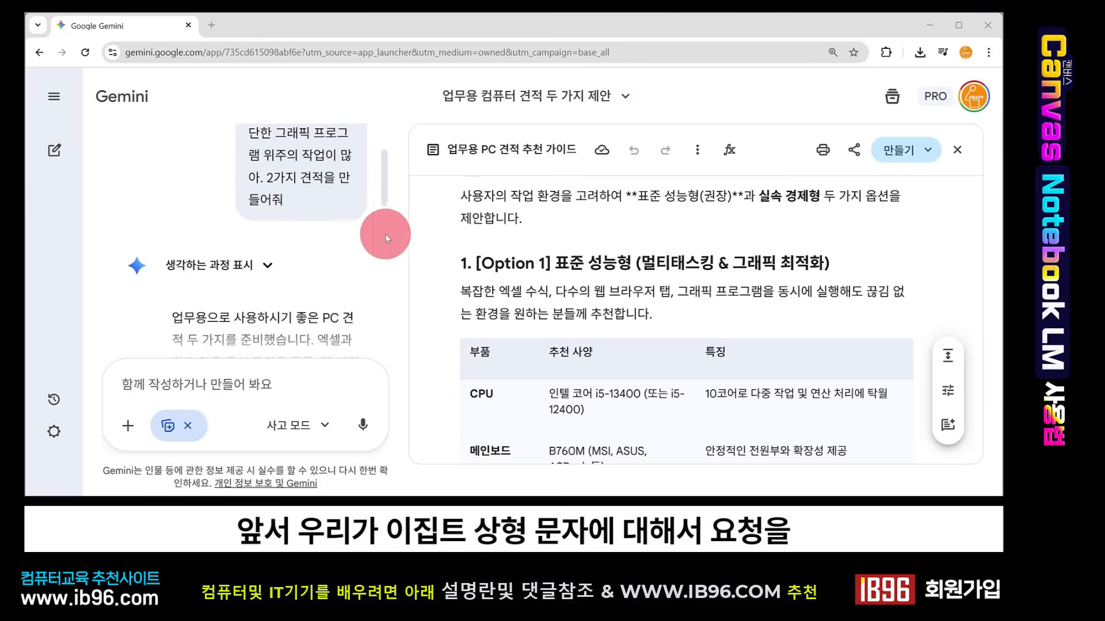
pyautogui.click(54, 96)
pyautogui.click(205, 294)
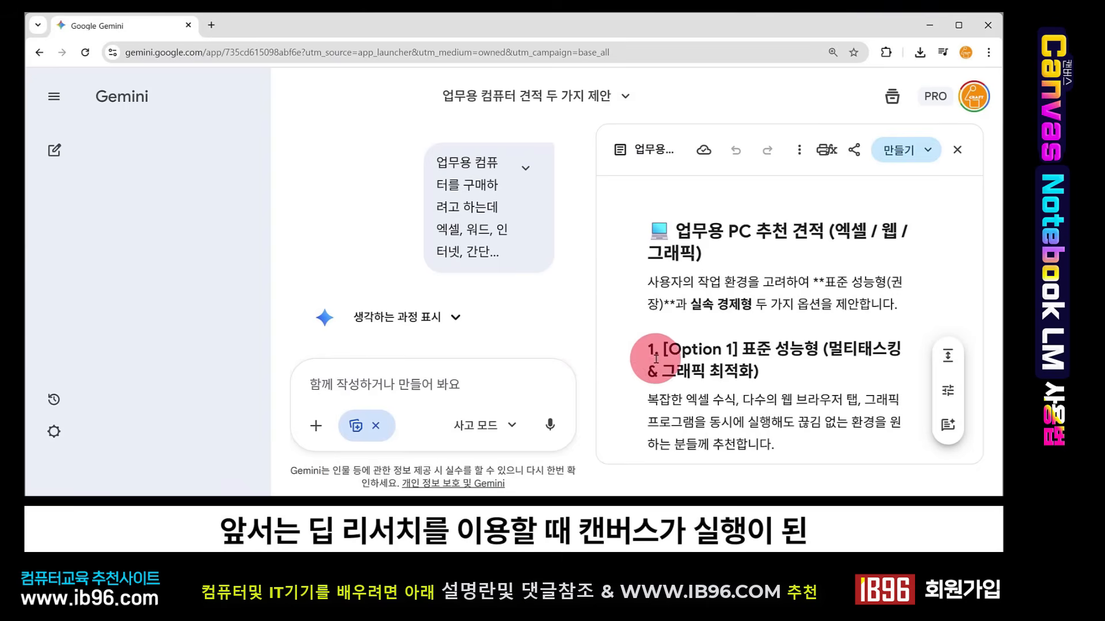
pyautogui.click(68, 115)
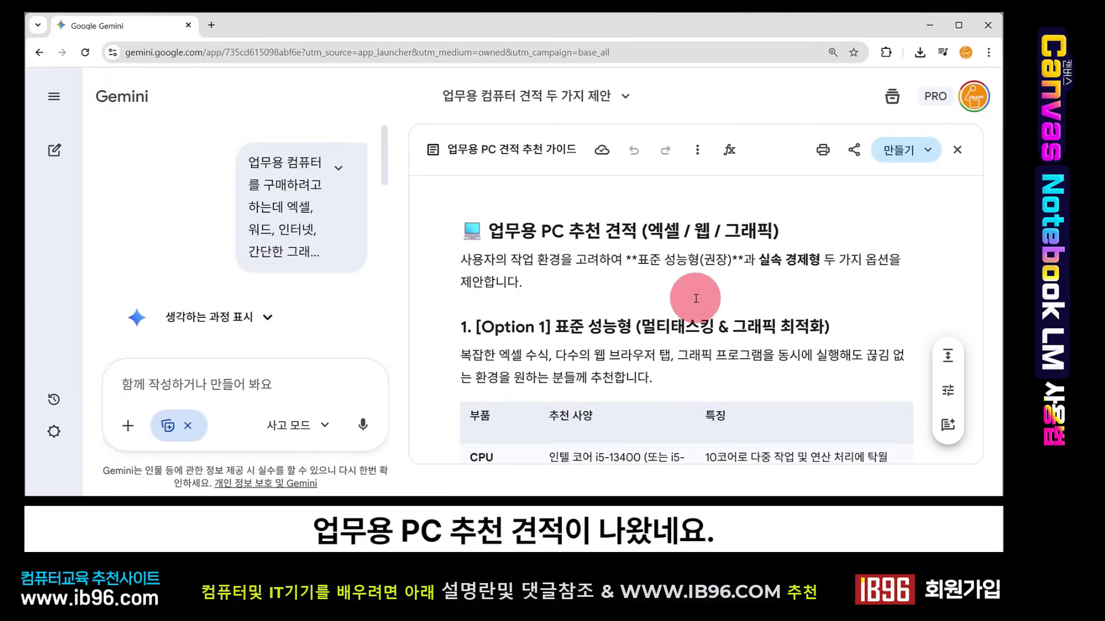
pyautogui.scroll(-2, 694, 296)
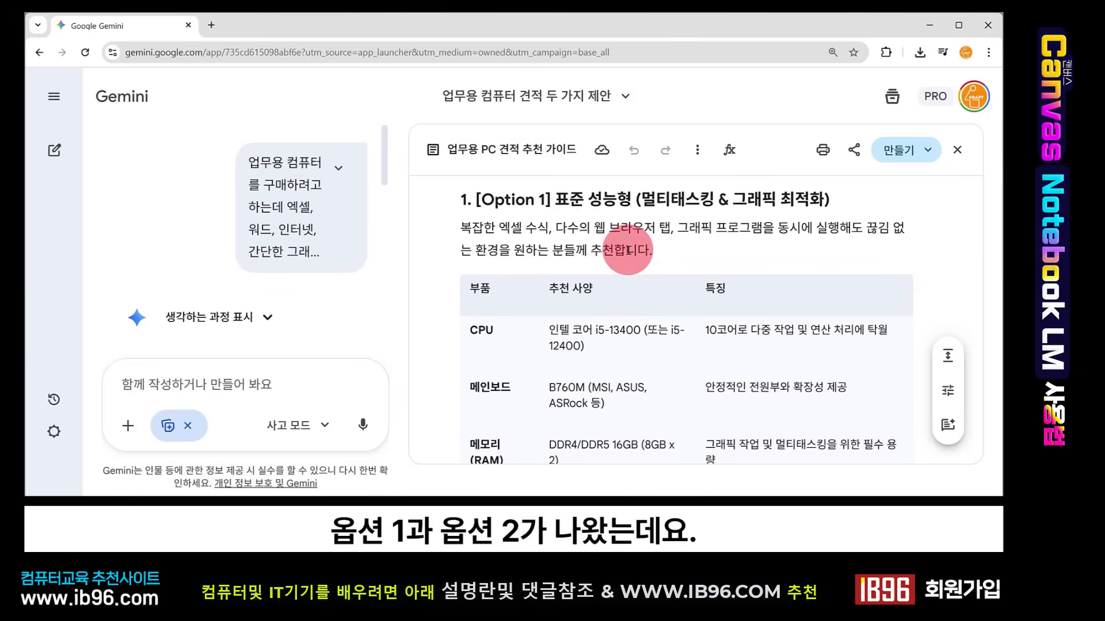
pyautogui.scroll(-10, 557, 253)
pyautogui.scroll(2, 629, 255)
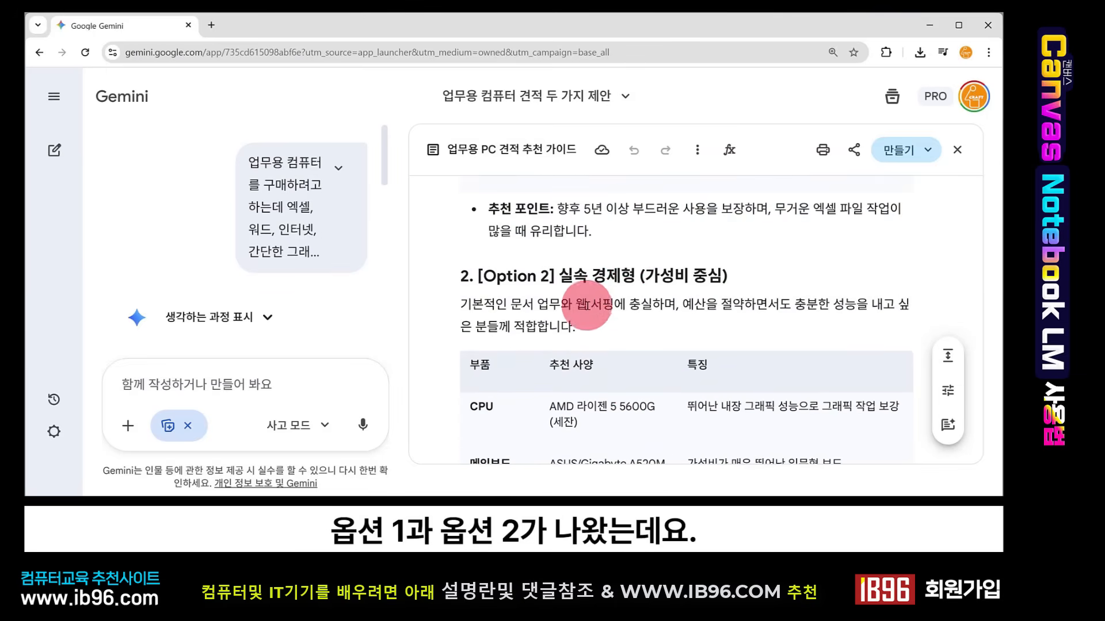
pyautogui.scroll(10, 564, 299)
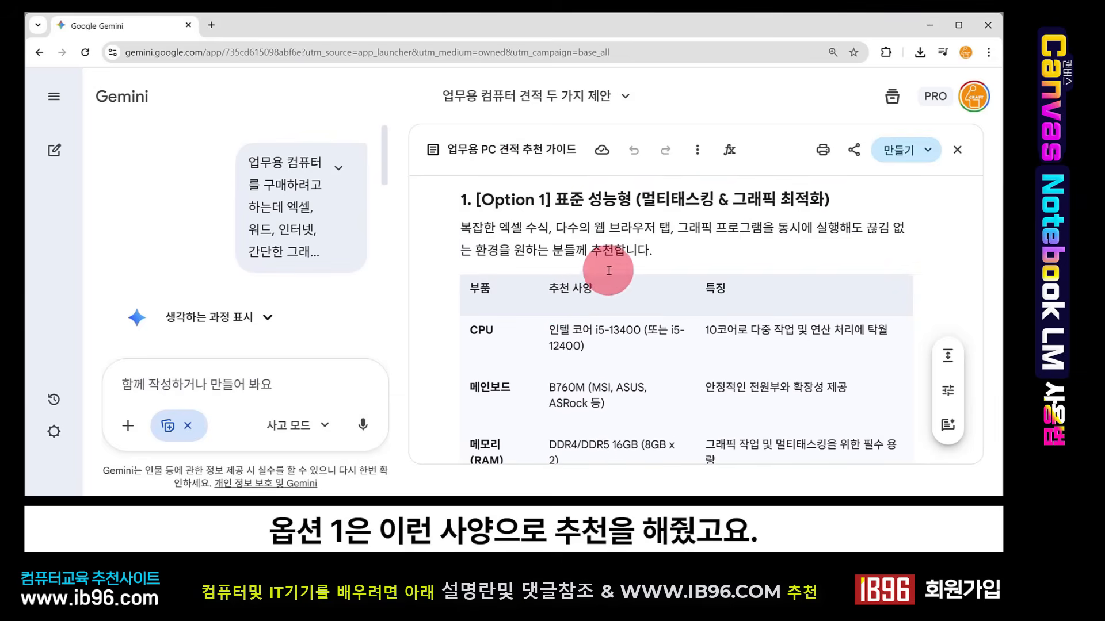
pyautogui.scroll(-4, 636, 316)
pyautogui.scroll(-6, 629, 320)
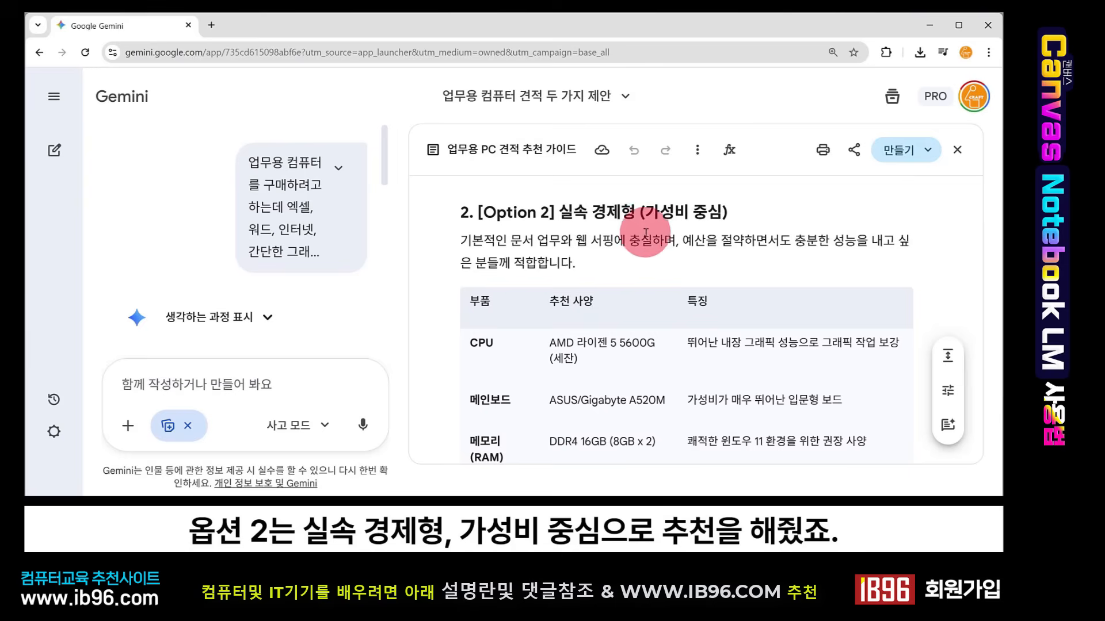
pyautogui.scroll(-2, 653, 303)
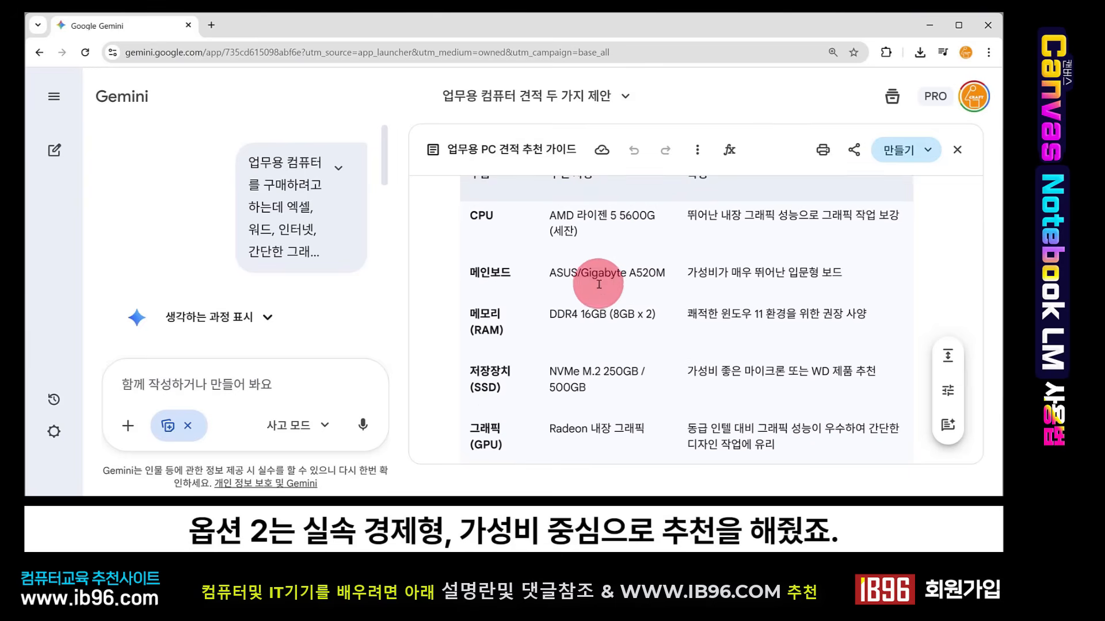
pyautogui.scroll(8, 610, 285)
pyautogui.scroll(-8, 596, 281)
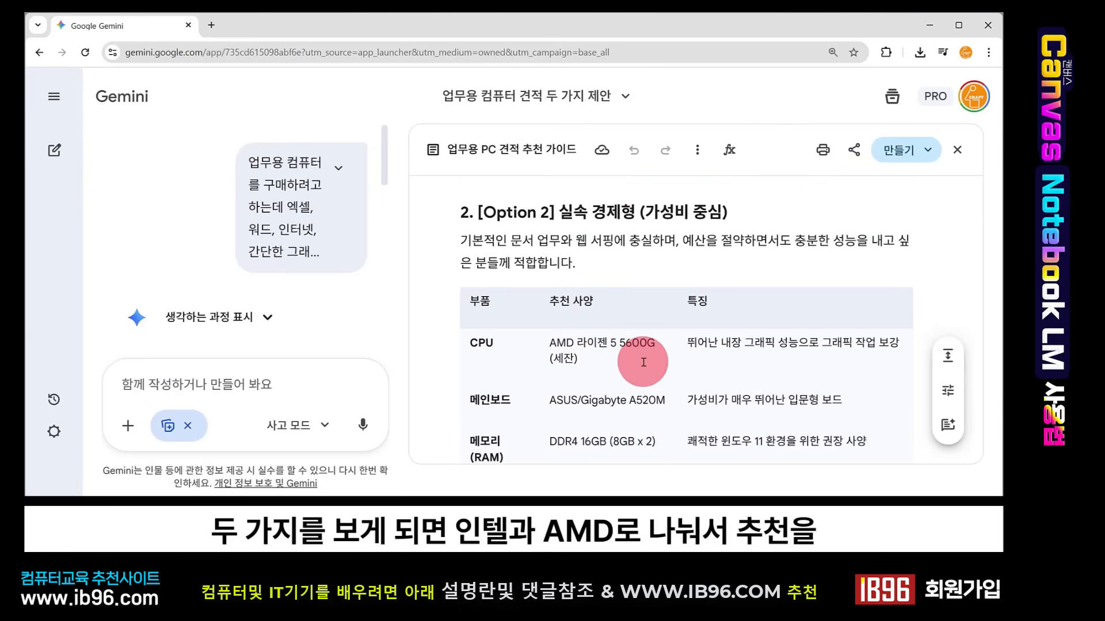
pyautogui.scroll(-1, 645, 391)
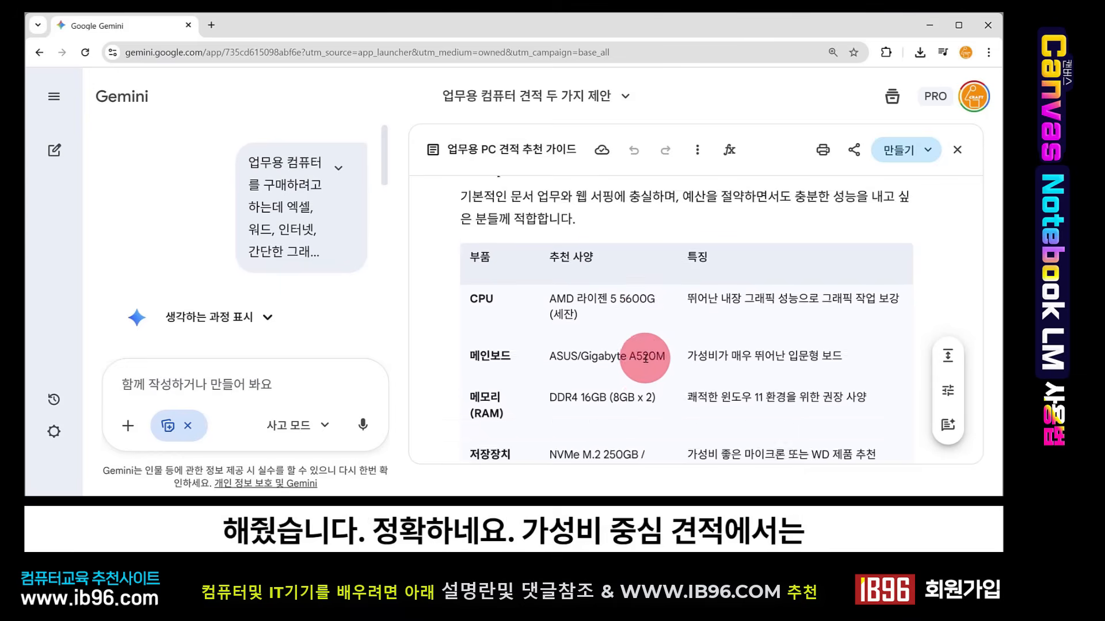
pyautogui.scroll(2, 647, 374)
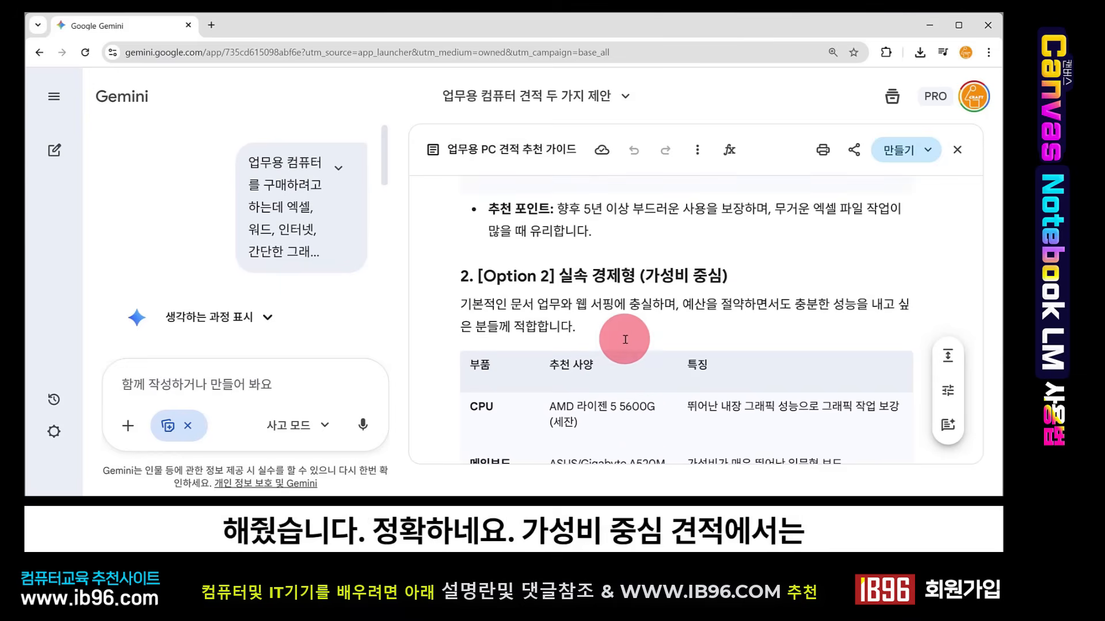
pyautogui.scroll(-1, 625, 340)
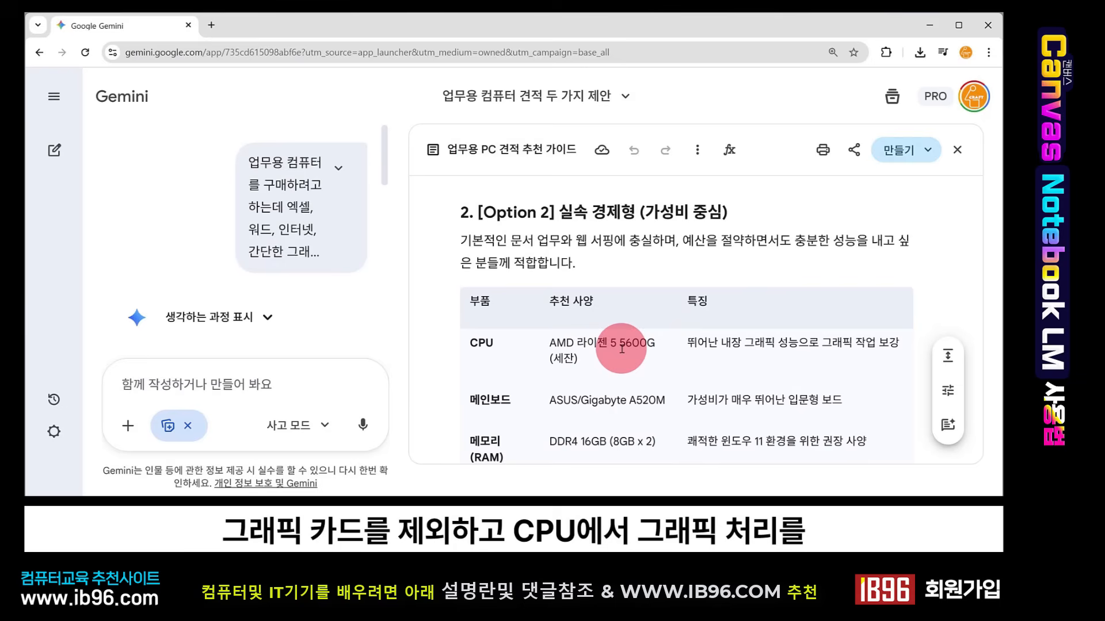
pyautogui.scroll(-10, 622, 349)
pyautogui.scroll(7, 617, 261)
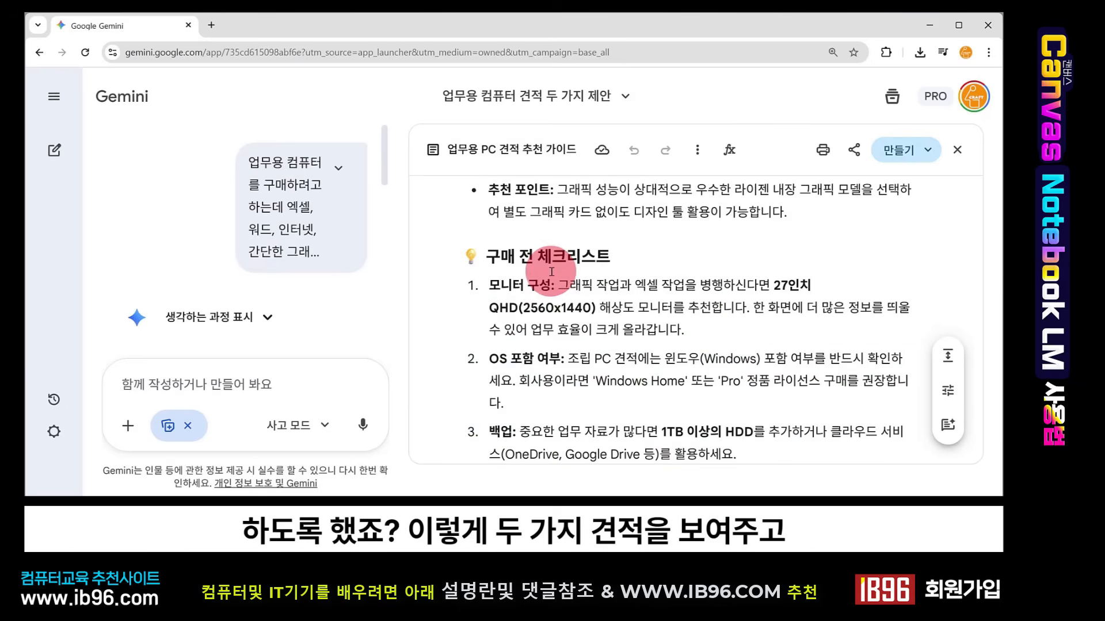
pyautogui.scroll(-5, 644, 280)
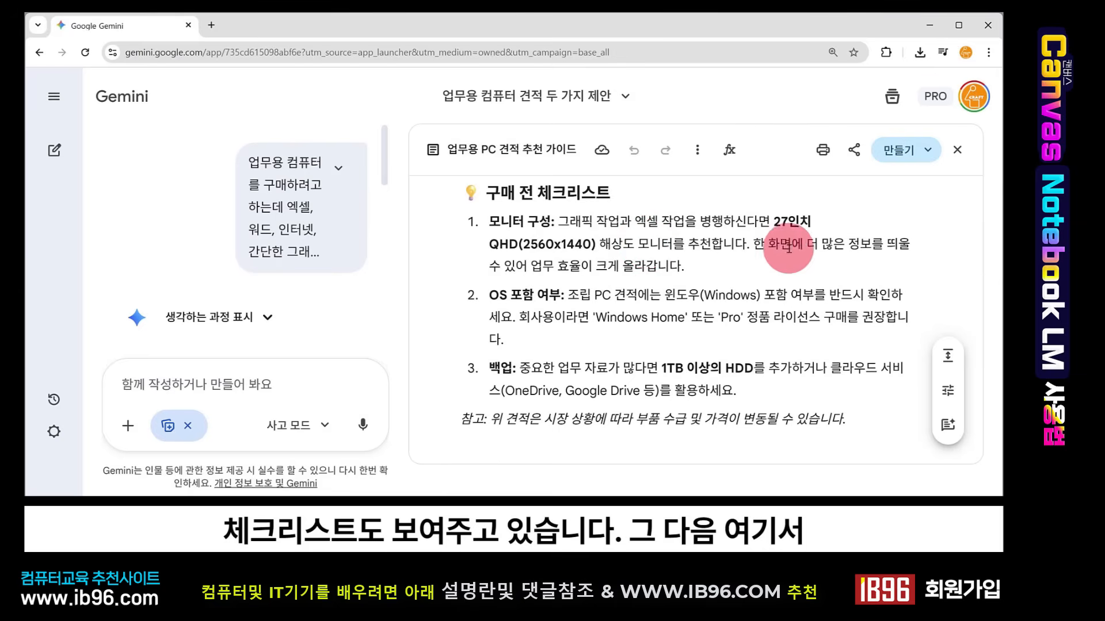
# - Create an infographic from the PC quote guide and switch the canvas to its preview
pyautogui.click(926, 151)
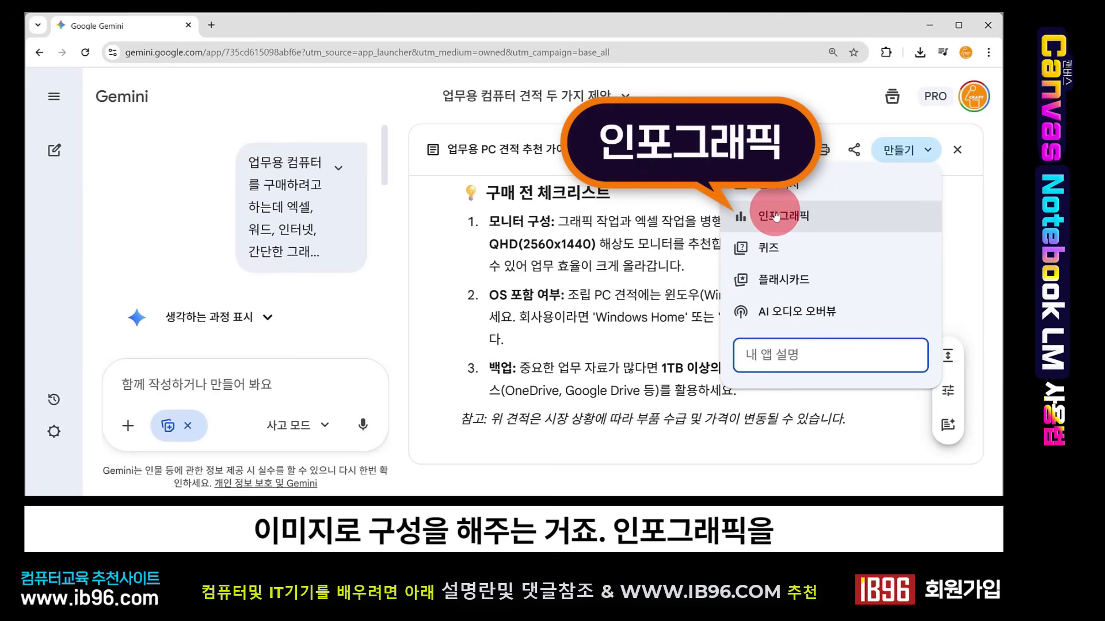
pyautogui.click(776, 216)
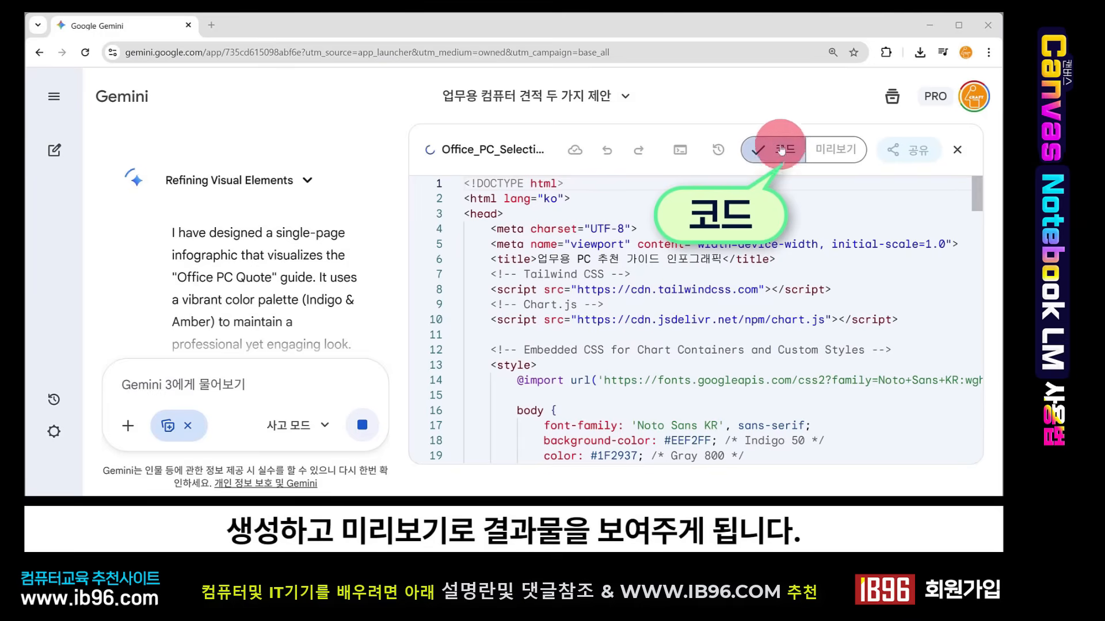
pyautogui.click(837, 148)
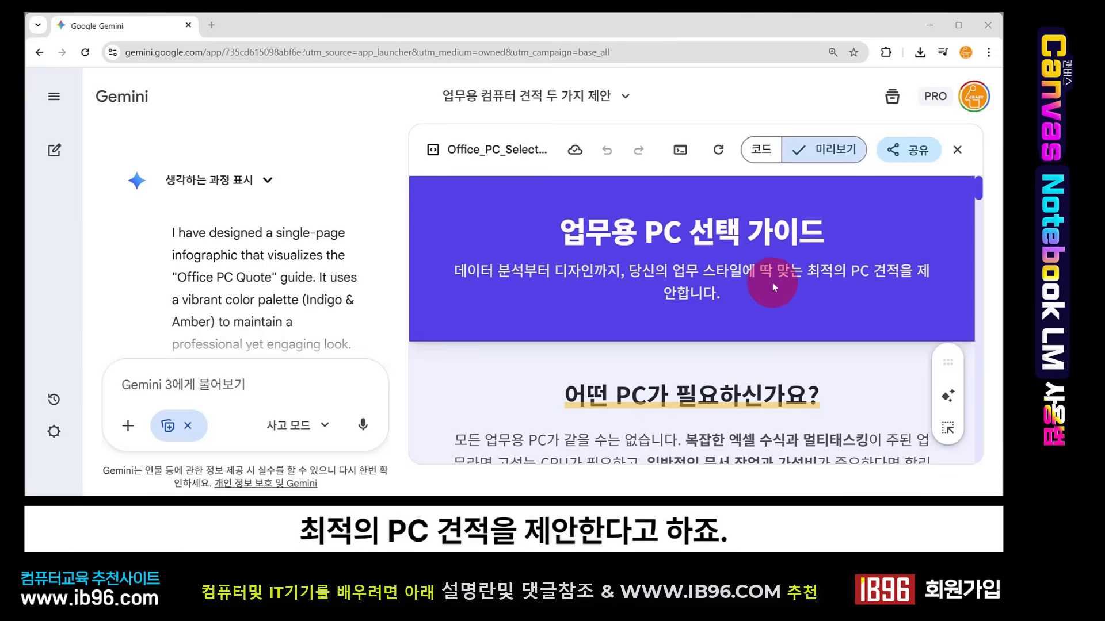
# - Scroll through the infographic preview to examine its comparison chart, option cards, workload charts and checklist
pyautogui.scroll(-1, 741, 302)
pyautogui.scroll(-1, 741, 303)
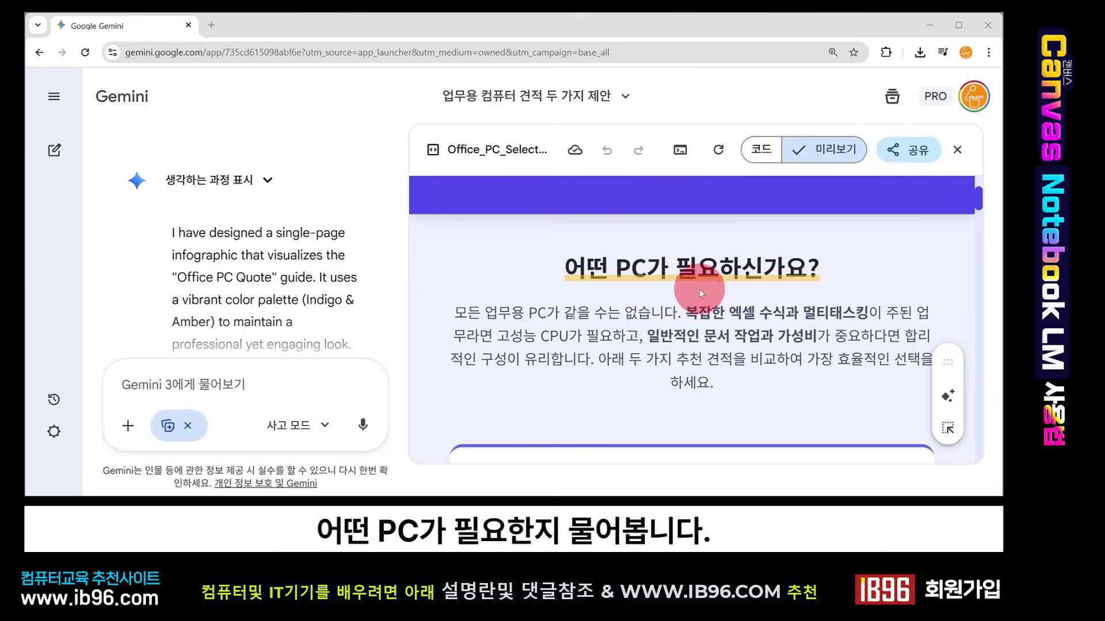
pyautogui.scroll(-4, 715, 320)
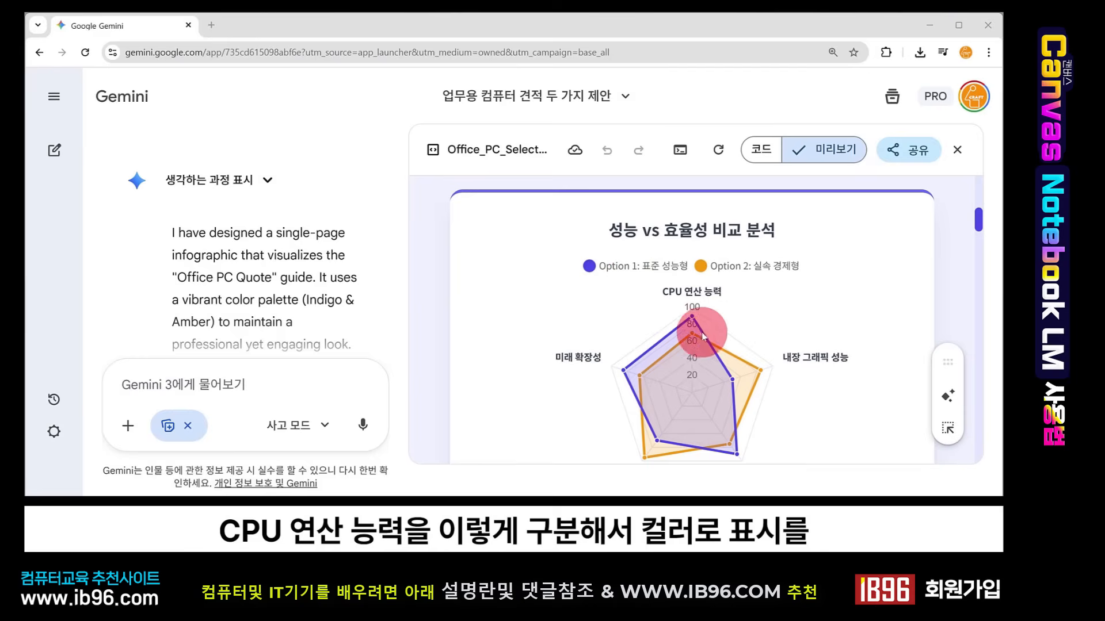
pyautogui.scroll(-6, 766, 396)
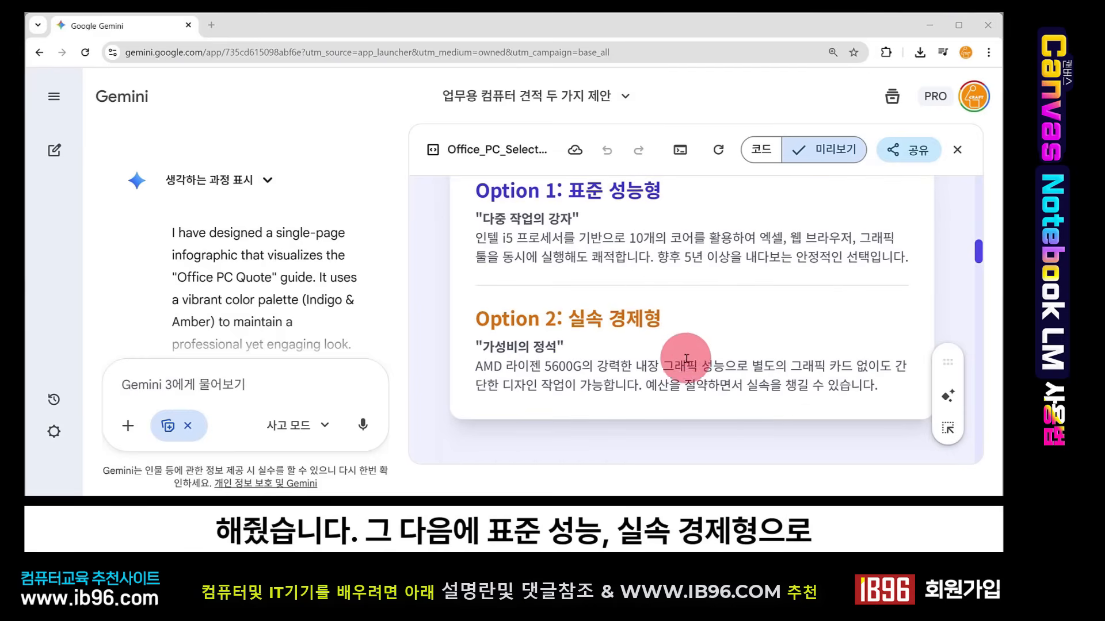
pyautogui.scroll(-10, 682, 367)
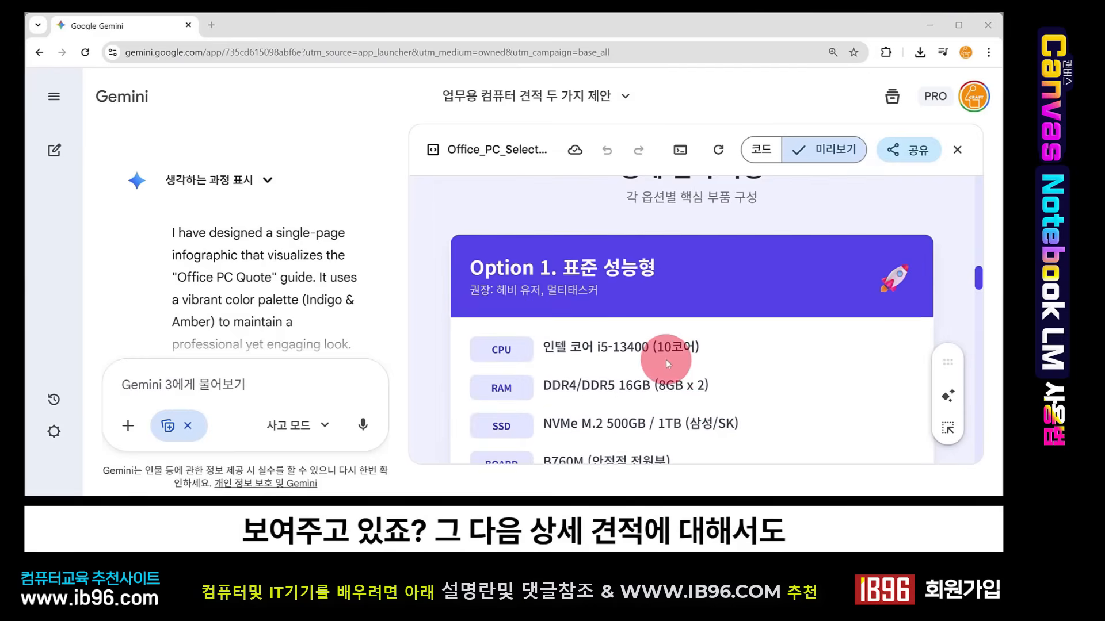
pyautogui.scroll(-12, 665, 358)
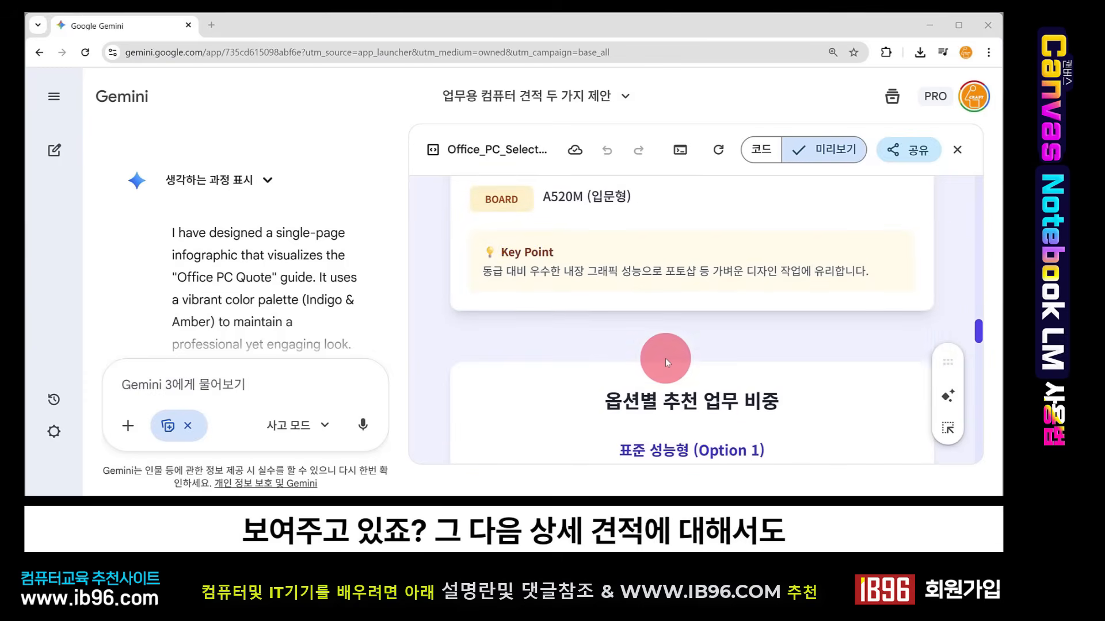
pyautogui.scroll(-3, 666, 358)
pyautogui.scroll(1, 637, 254)
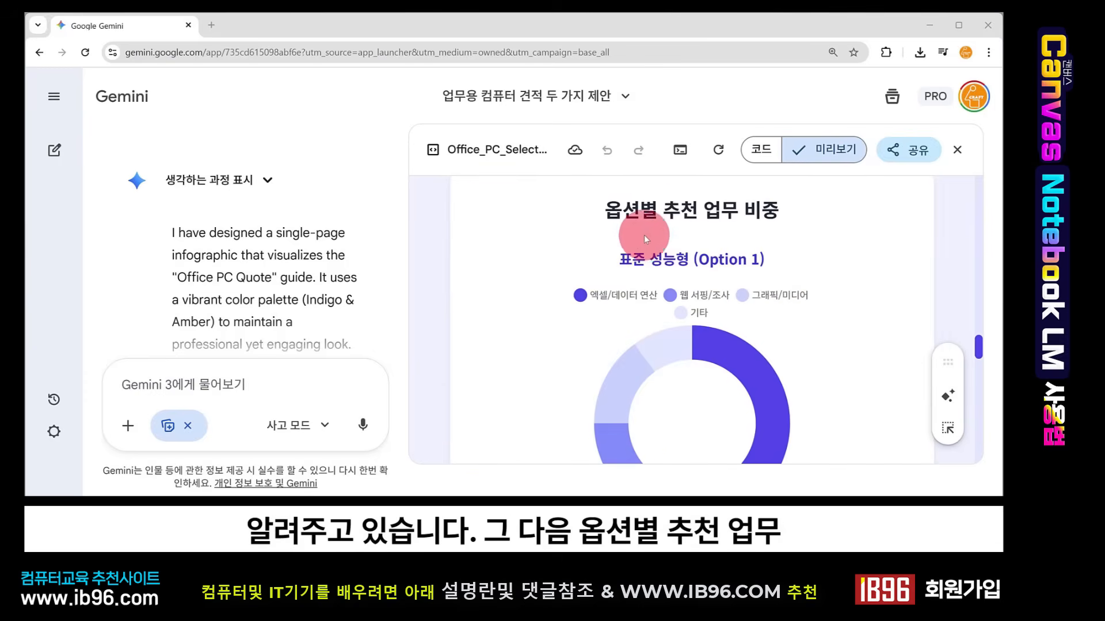
pyautogui.scroll(-5, 742, 336)
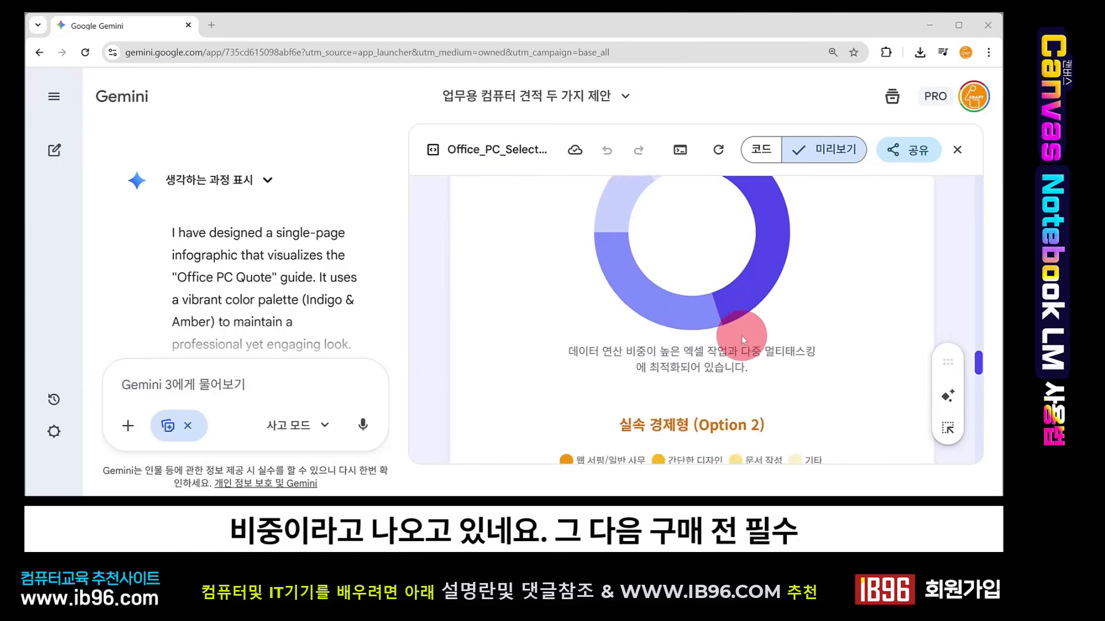
pyautogui.scroll(-6, 741, 336)
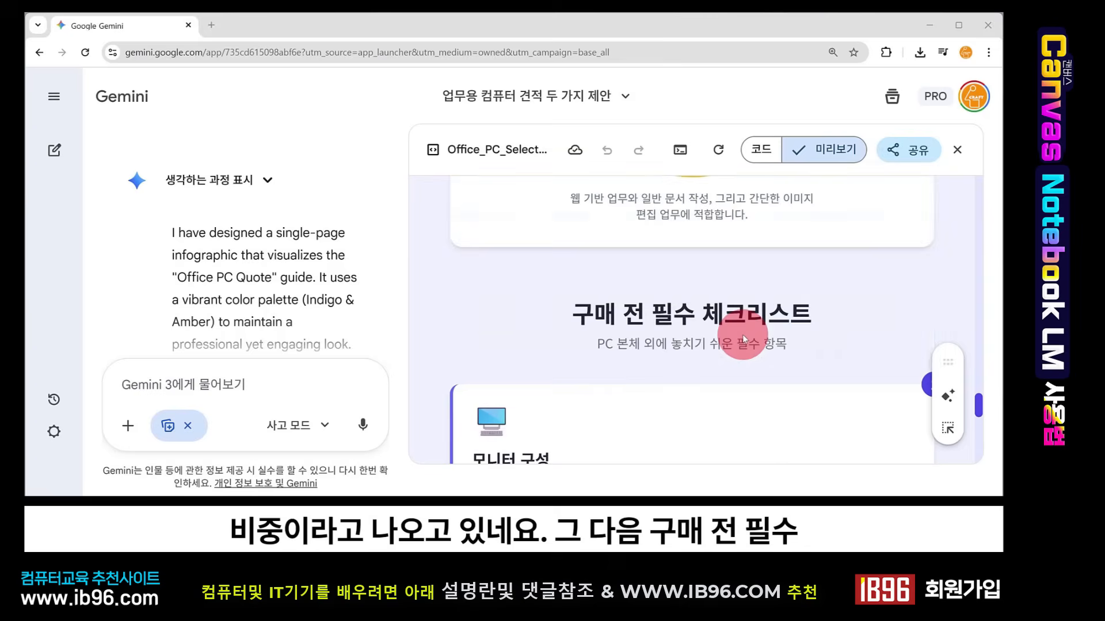
pyautogui.scroll(-8, 742, 333)
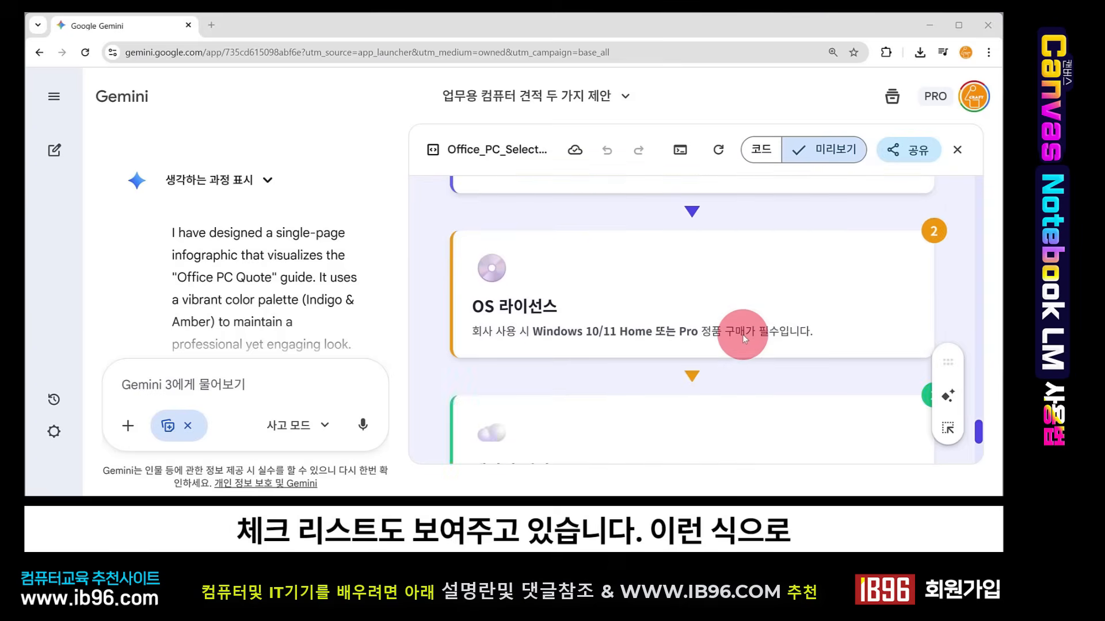
pyautogui.scroll(-2, 743, 333)
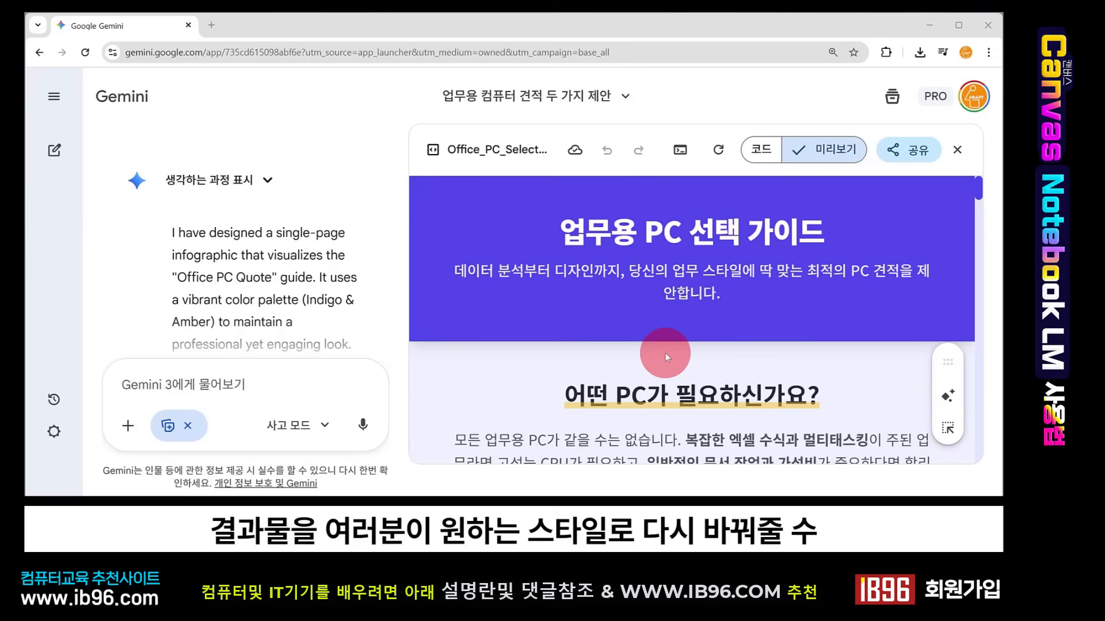
# - Close the canvas, reopen Office_PC_Selection_Guide.html from the chat response, and close it again
pyautogui.click(959, 150)
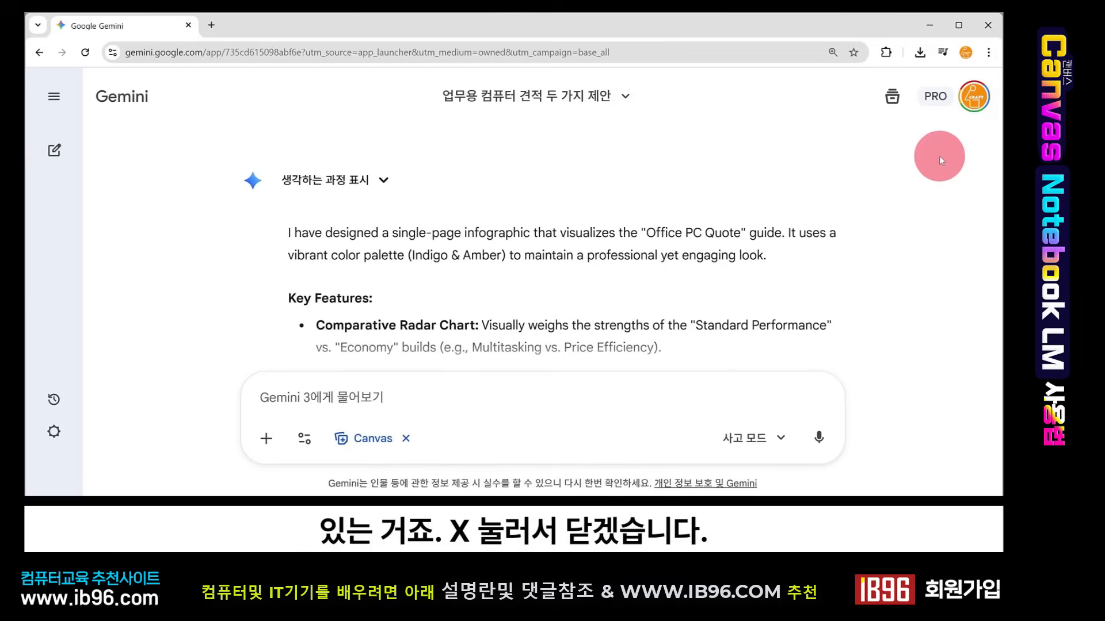
pyautogui.scroll(-10, 693, 335)
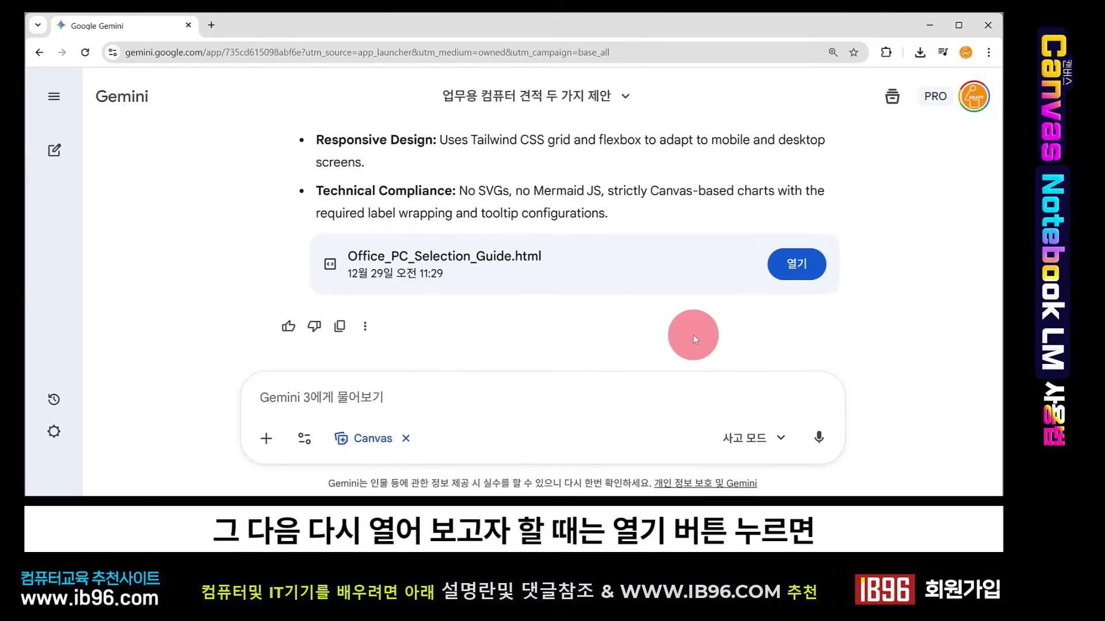
pyautogui.click(796, 263)
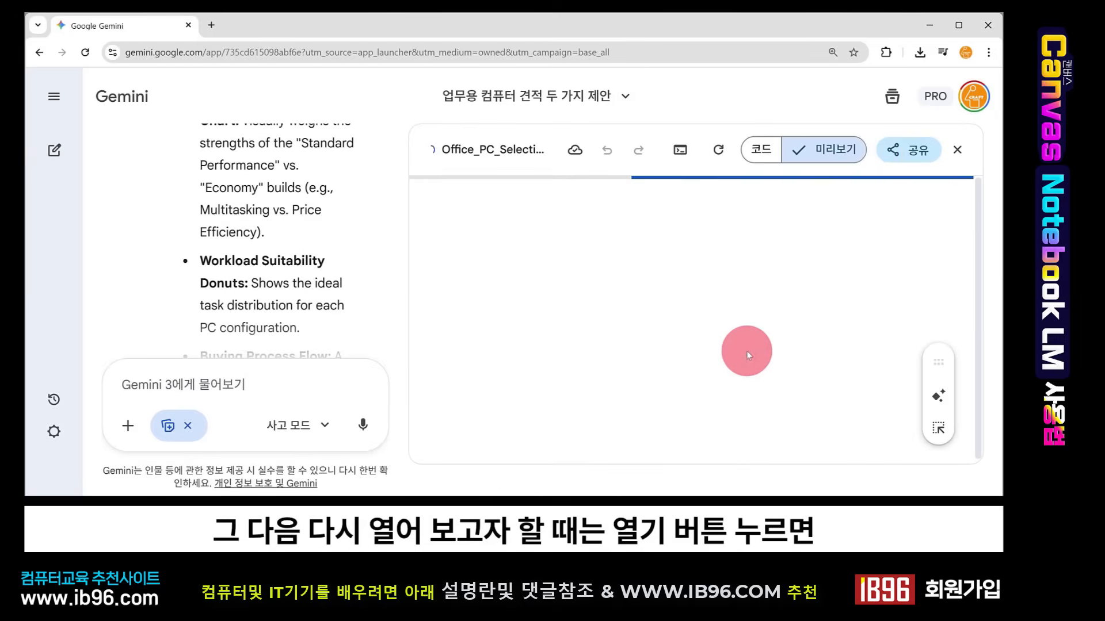
pyautogui.click(957, 150)
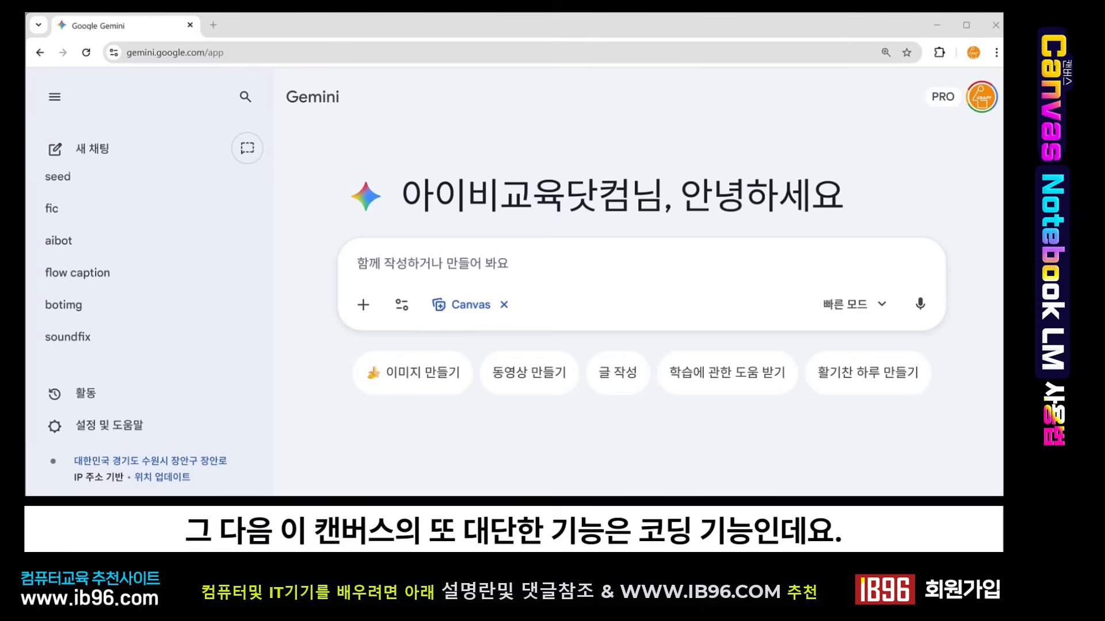
# - Ask Gemini with Canvas to make a brick-breaker game using the prompt "벽돌깨기 게임 만들어줘"
pyautogui.click(575, 262)
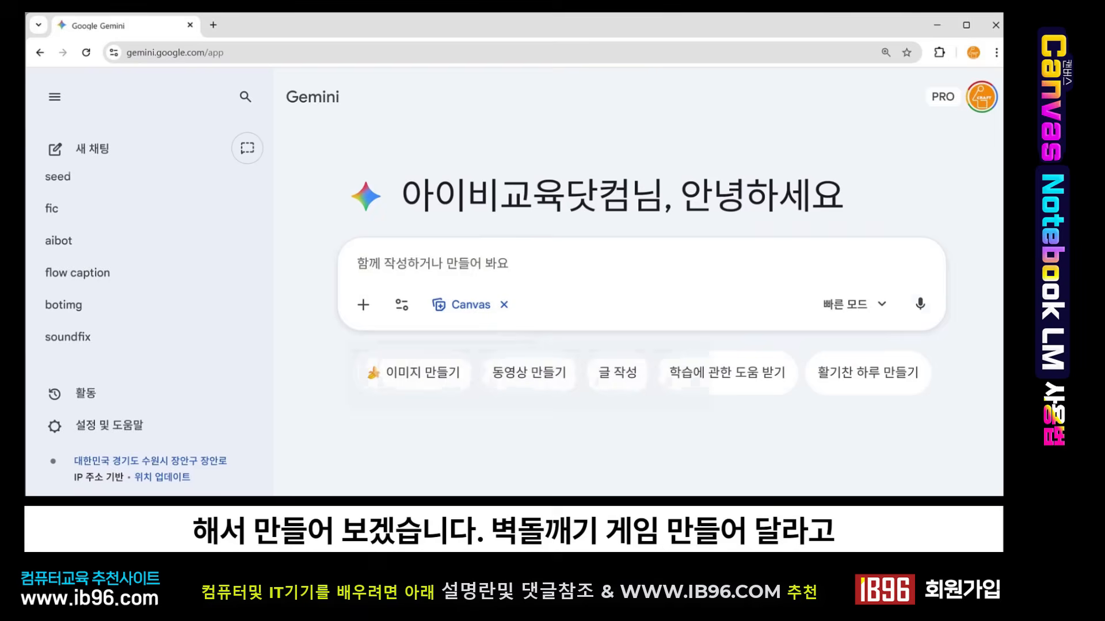
pyautogui.write('벽돌깨기 게임 만들어줘')
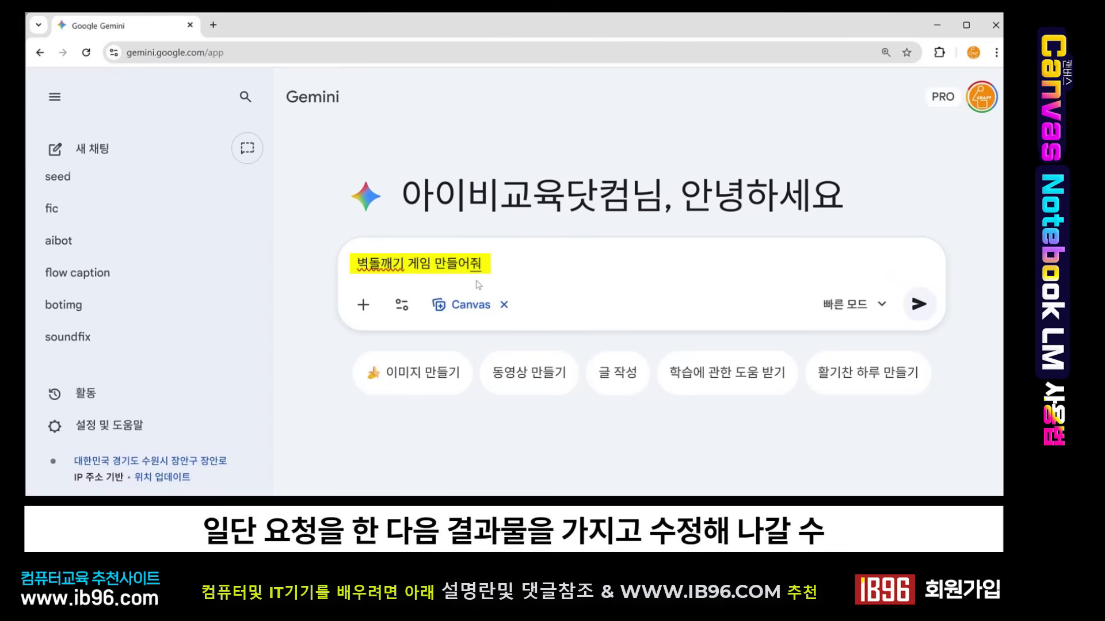
pyautogui.click(919, 305)
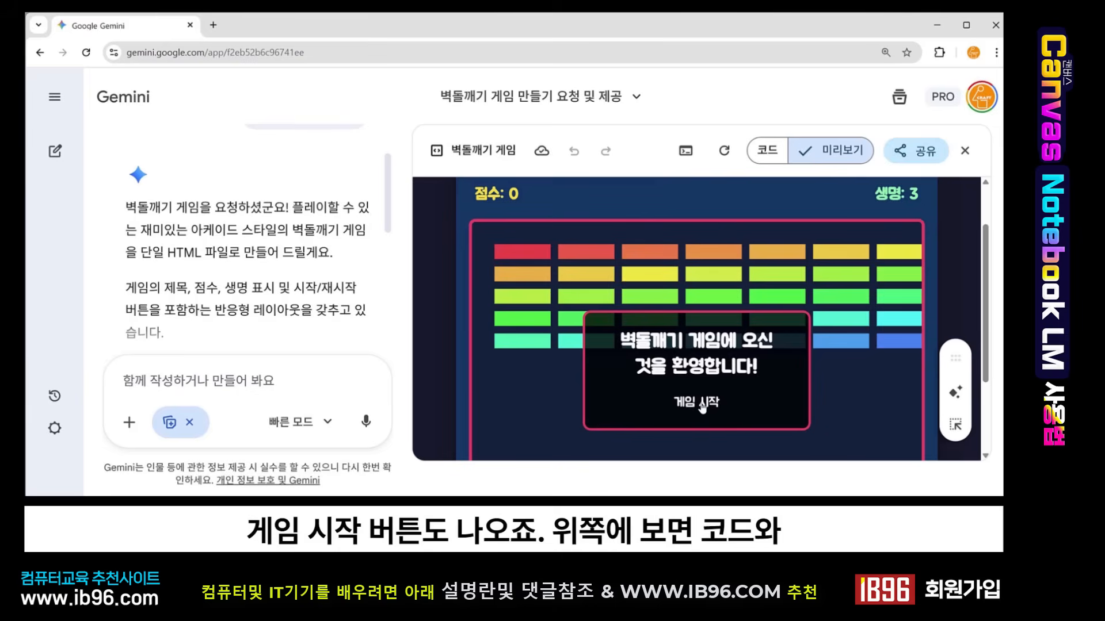
# - Inspect the generated game's HTML code in the canvas, then return to its preview
pyautogui.click(767, 150)
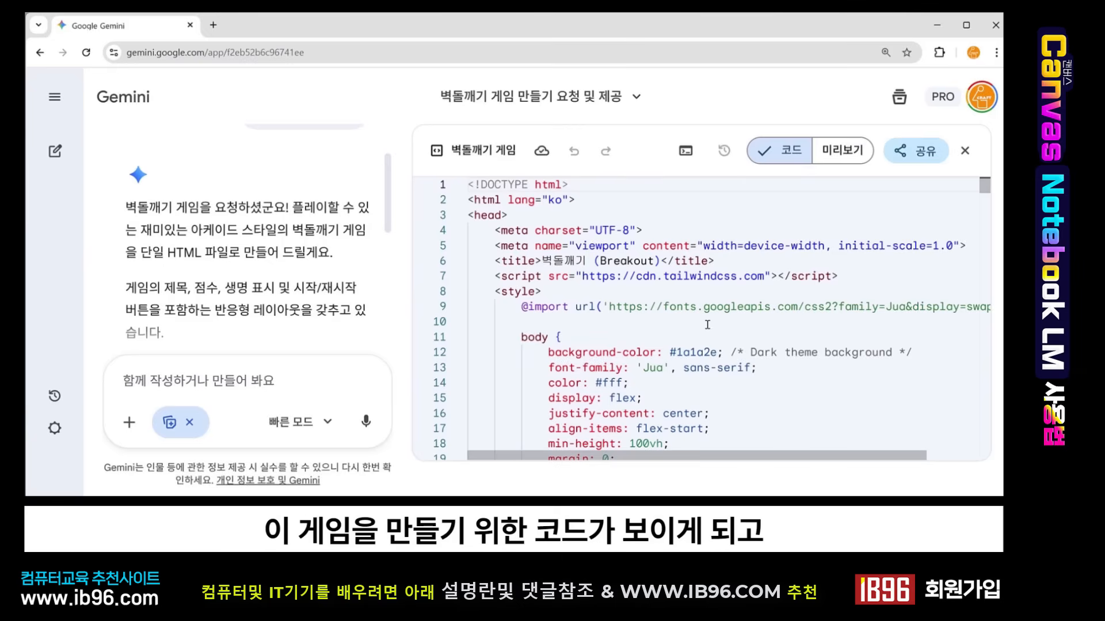
pyautogui.scroll(-5, 623, 356)
pyautogui.scroll(-2, 623, 357)
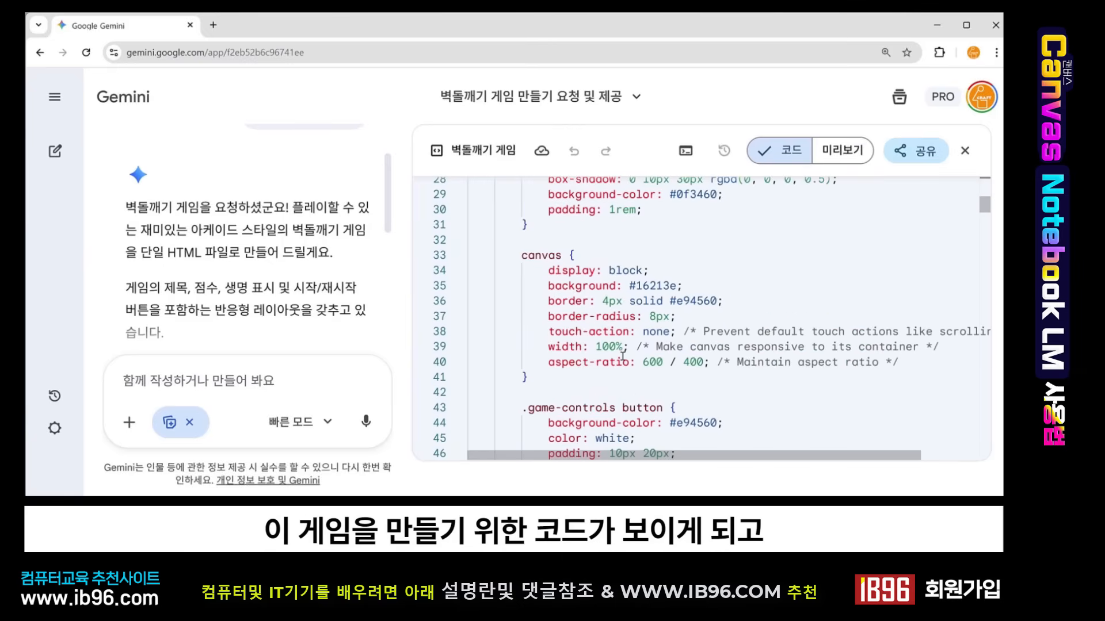
pyautogui.click(842, 151)
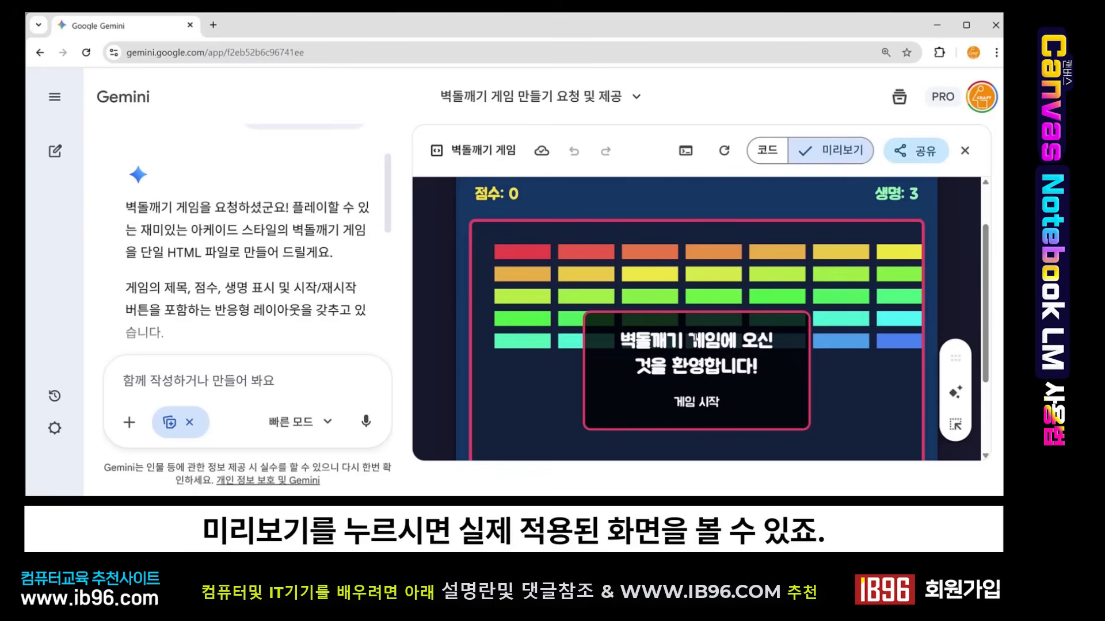
# - Start the brick-breaker game in the preview and play a round
pyautogui.scroll(-1, 693, 338)
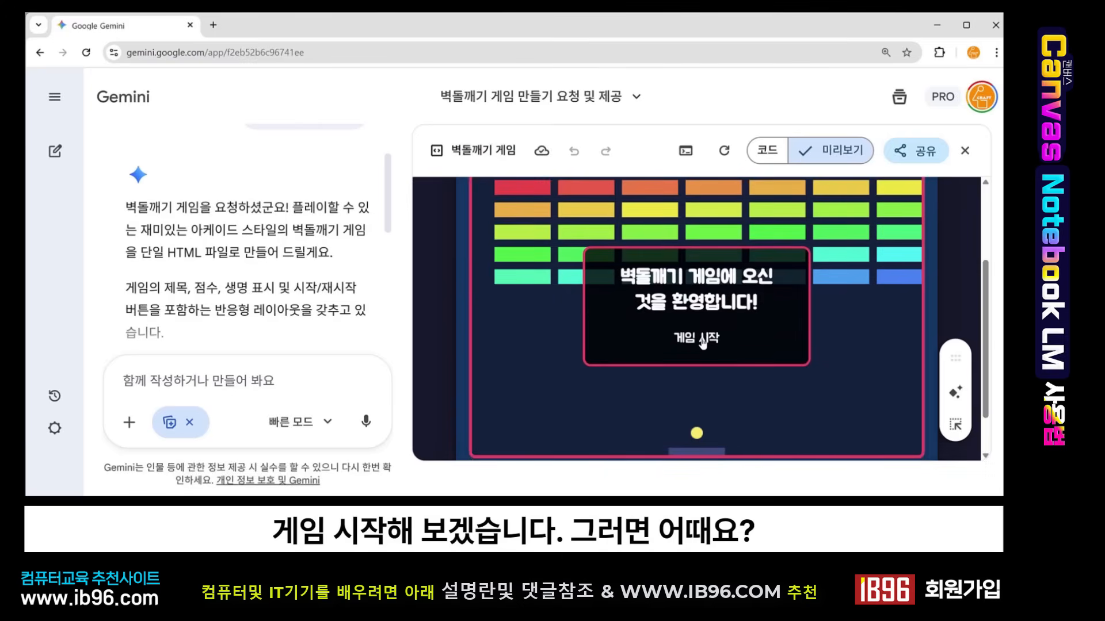
pyautogui.click(703, 340)
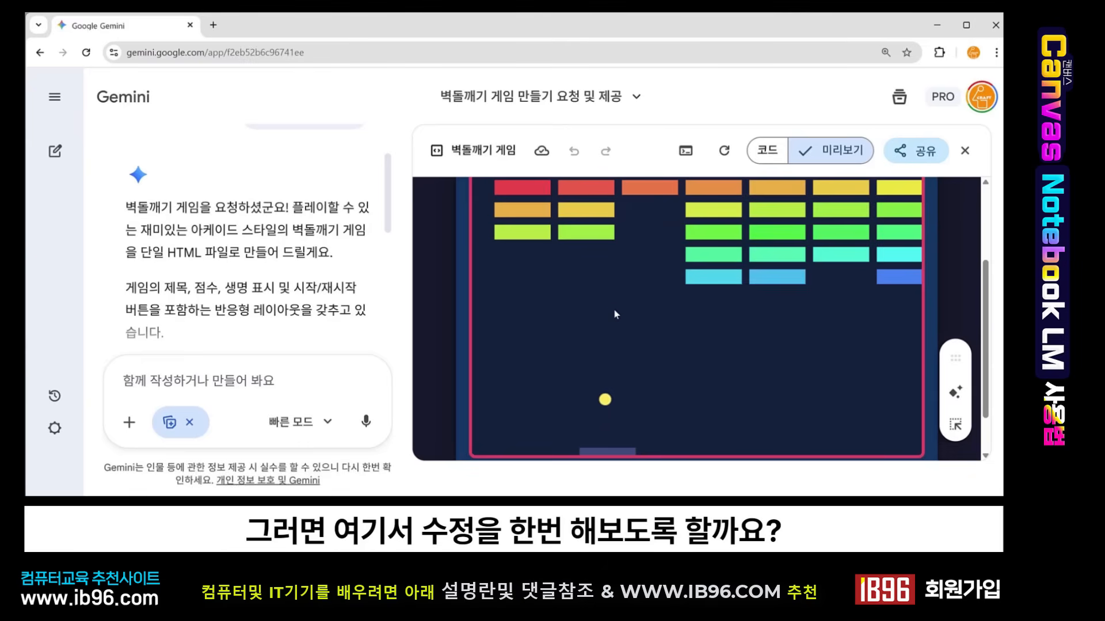
pyautogui.scroll(2, 602, 265)
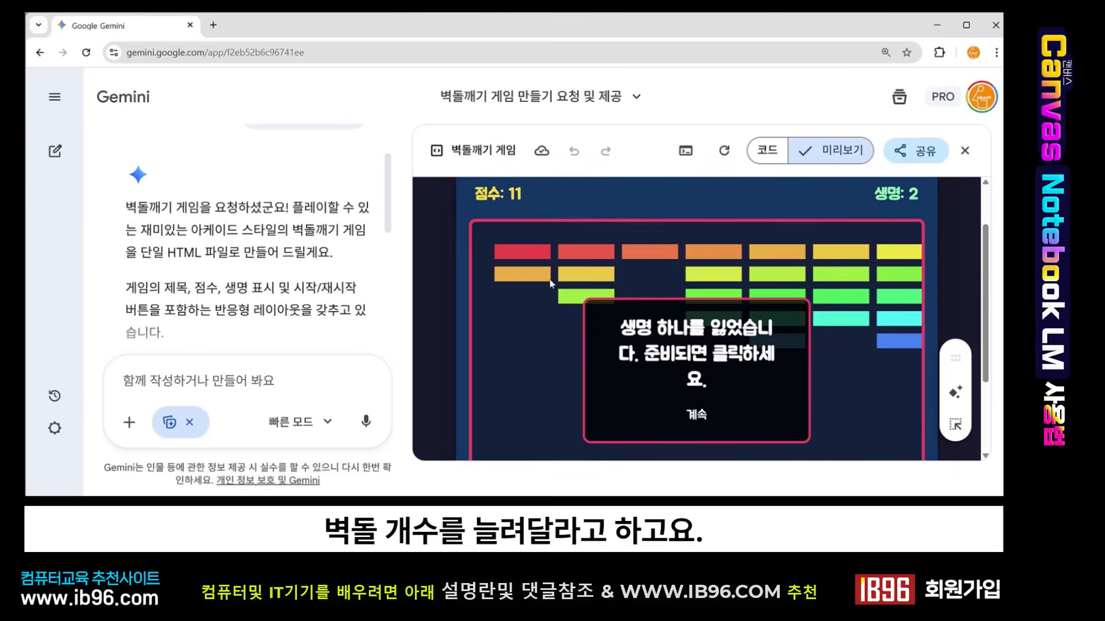
pyautogui.scroll(-2, 701, 371)
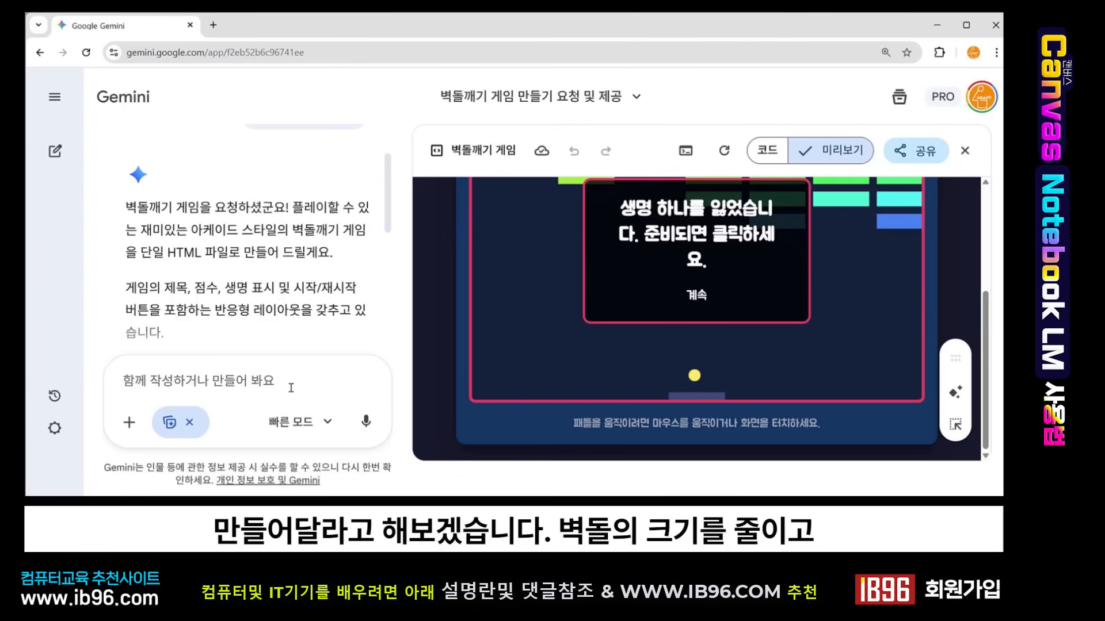
# - Request a revision: smaller and more bricks, plus an extra ball each time the ball hits the paddle
pyautogui.write('벽돌의 크기를 줄이고 벽돌의 갯수를 늘려줘. 그리고 공이 패들에 부딪힐때마다 공이 하나씩 증가하게 수정줘')
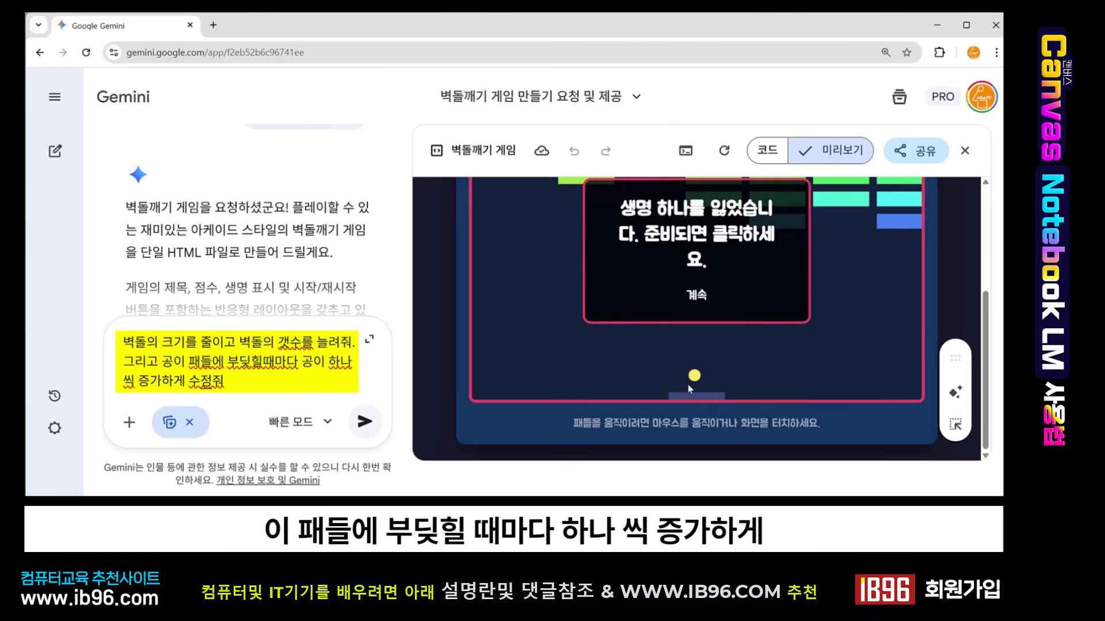
pyautogui.click(364, 431)
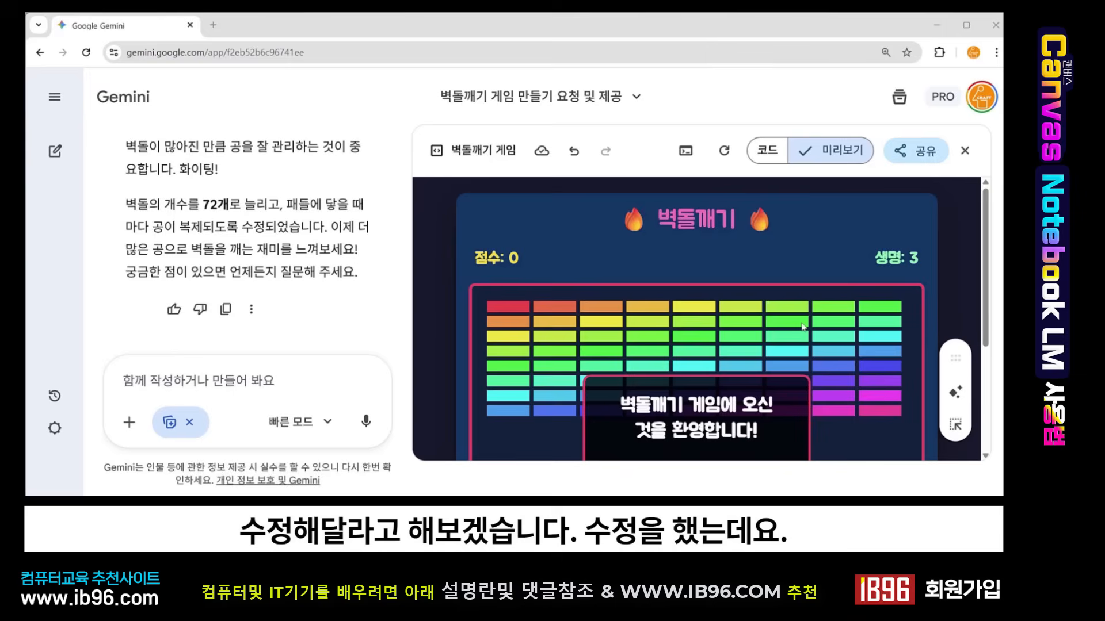
pyautogui.scroll(-3, 803, 327)
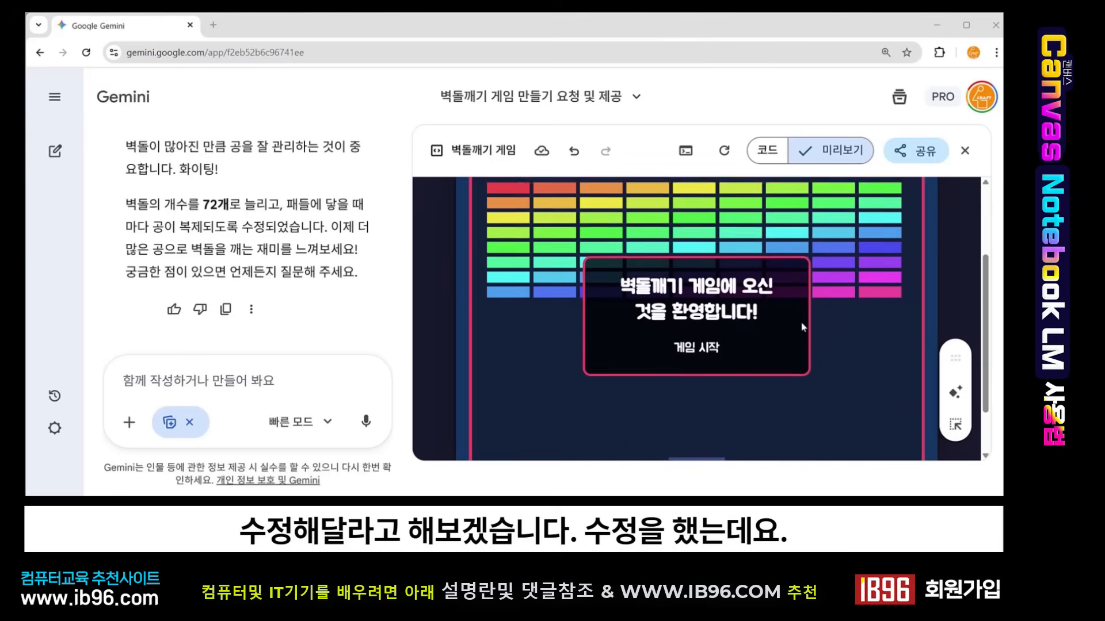
# - Start the revised game in the preview and play it to check the multiplying balls
pyautogui.scroll(1, 562, 257)
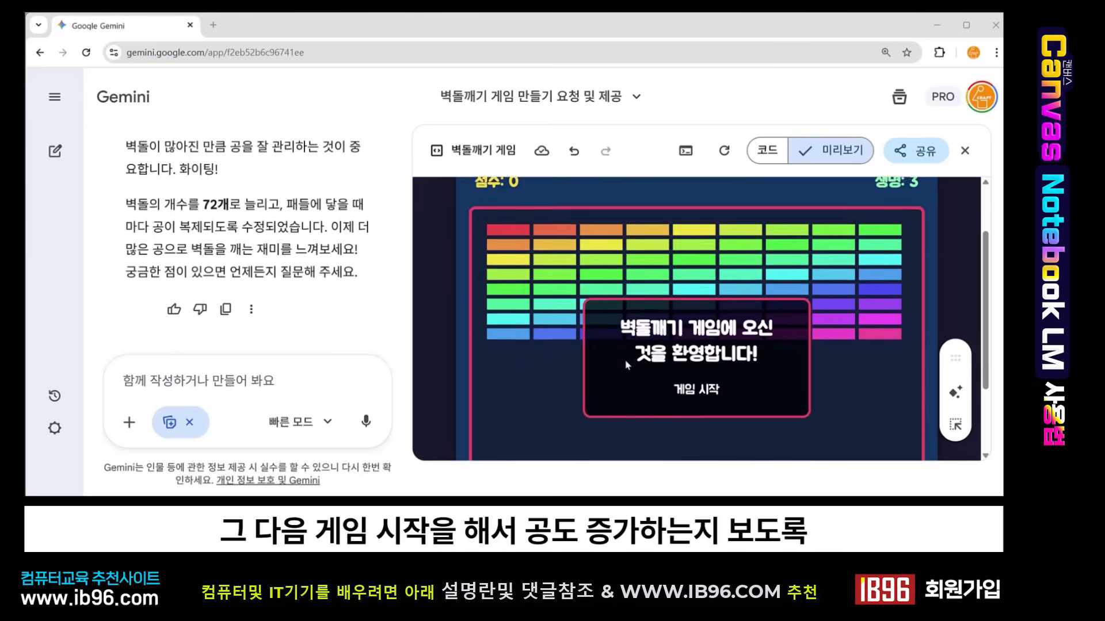
pyautogui.scroll(-2, 610, 360)
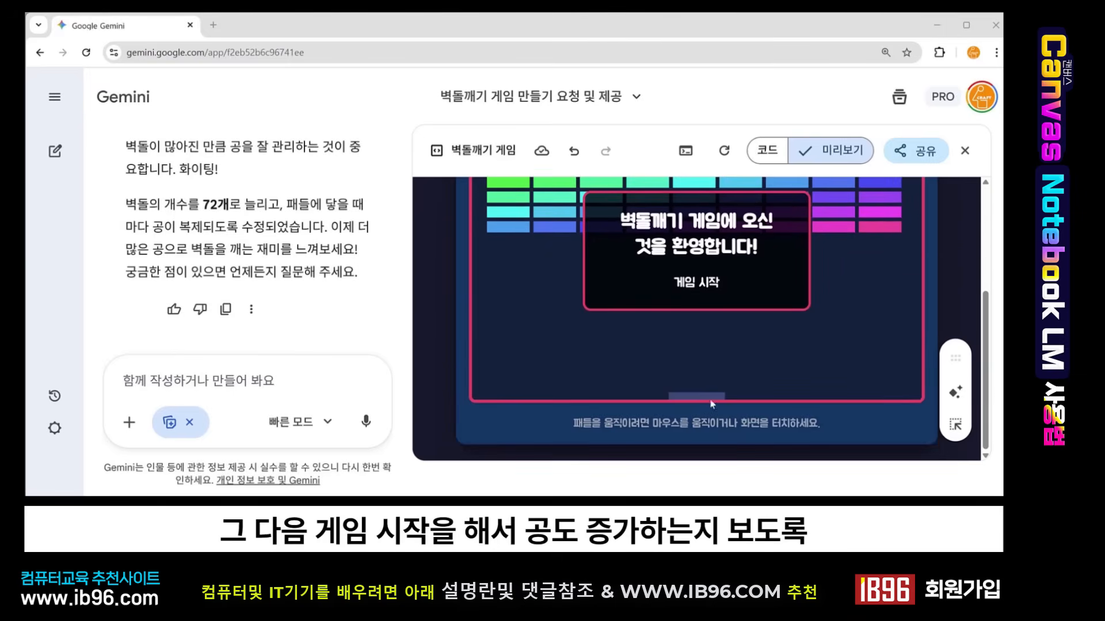
pyautogui.click(702, 286)
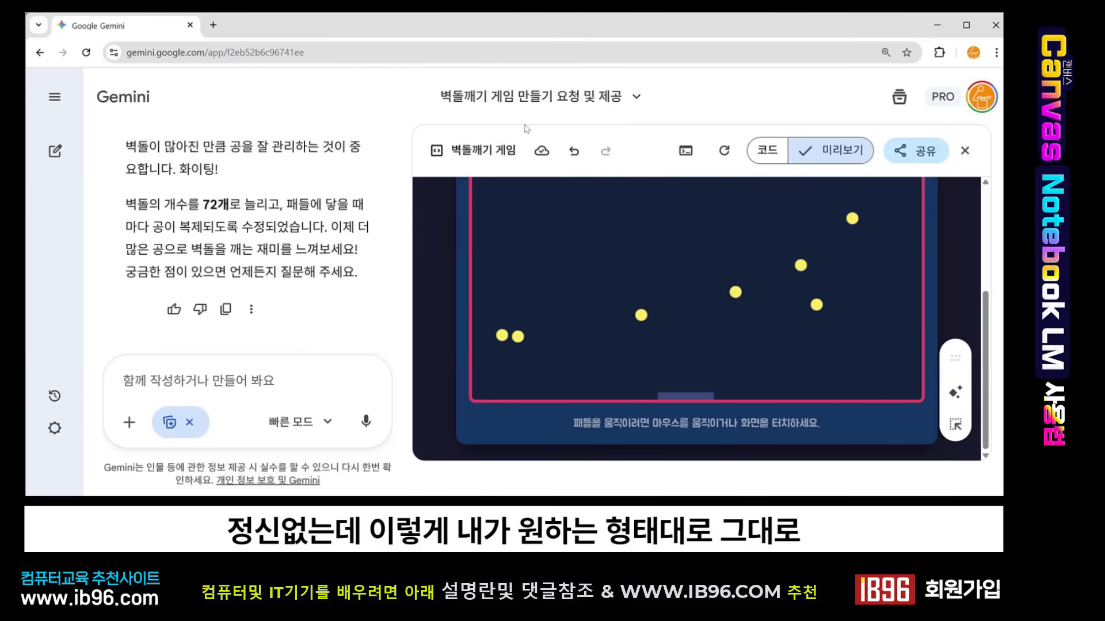
pyautogui.scroll(2, 826, 225)
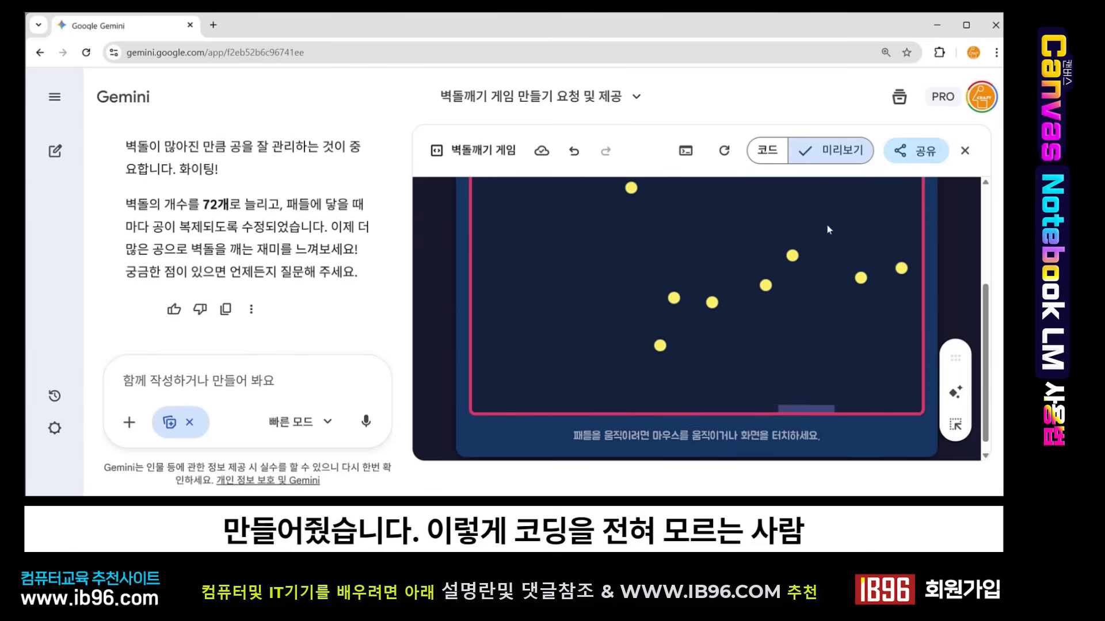
pyautogui.scroll(-1, 827, 225)
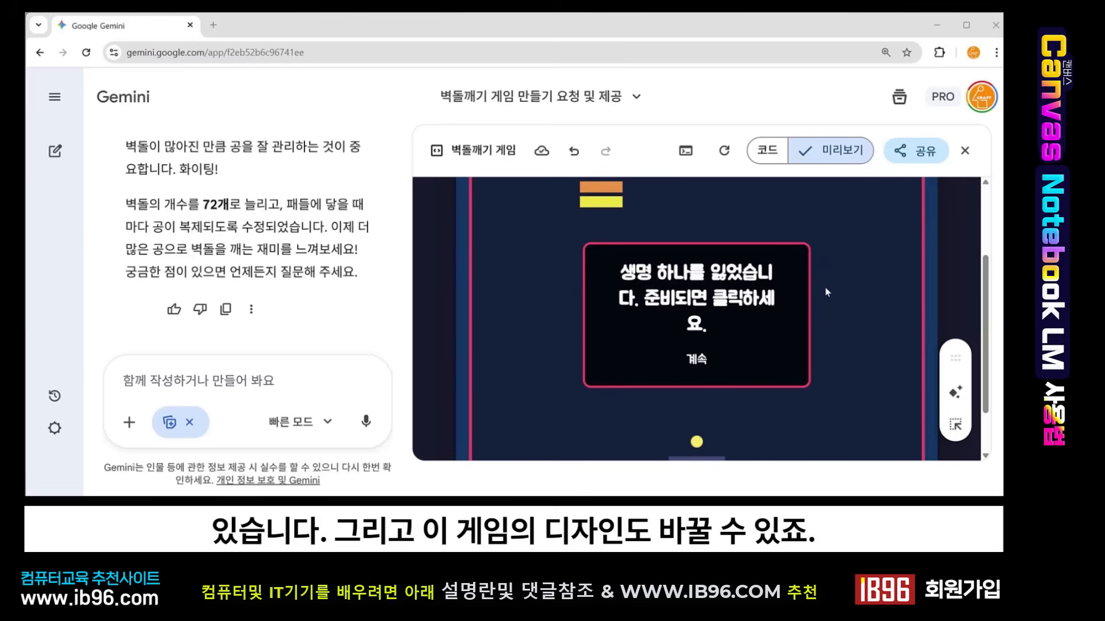
pyautogui.scroll(2, 662, 270)
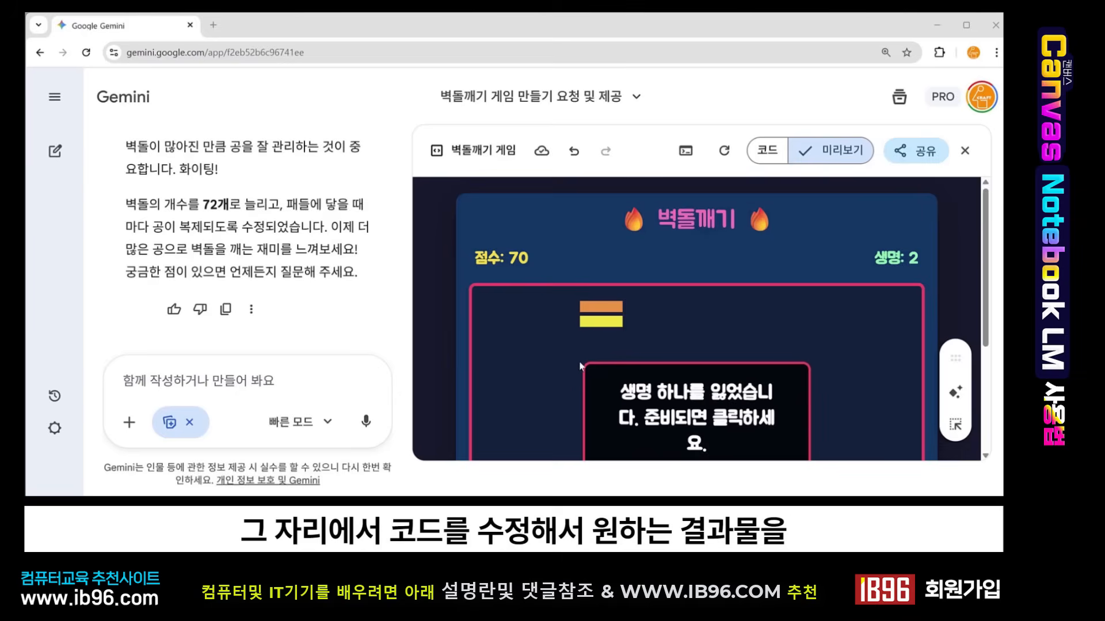
pyautogui.scroll(-2, 827, 293)
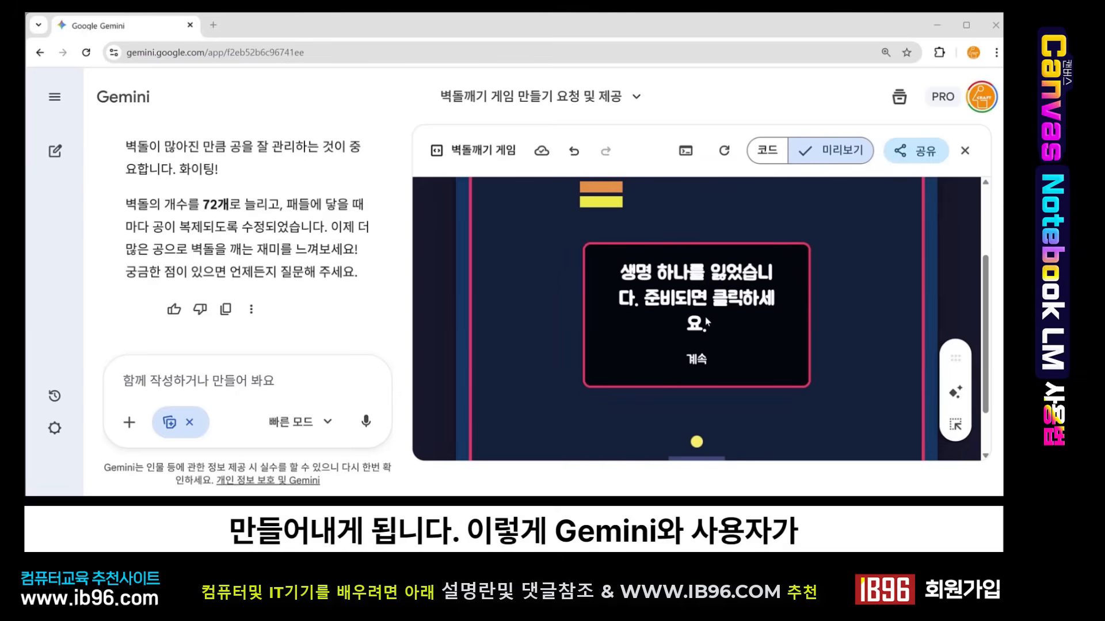
pyautogui.scroll(2, 824, 285)
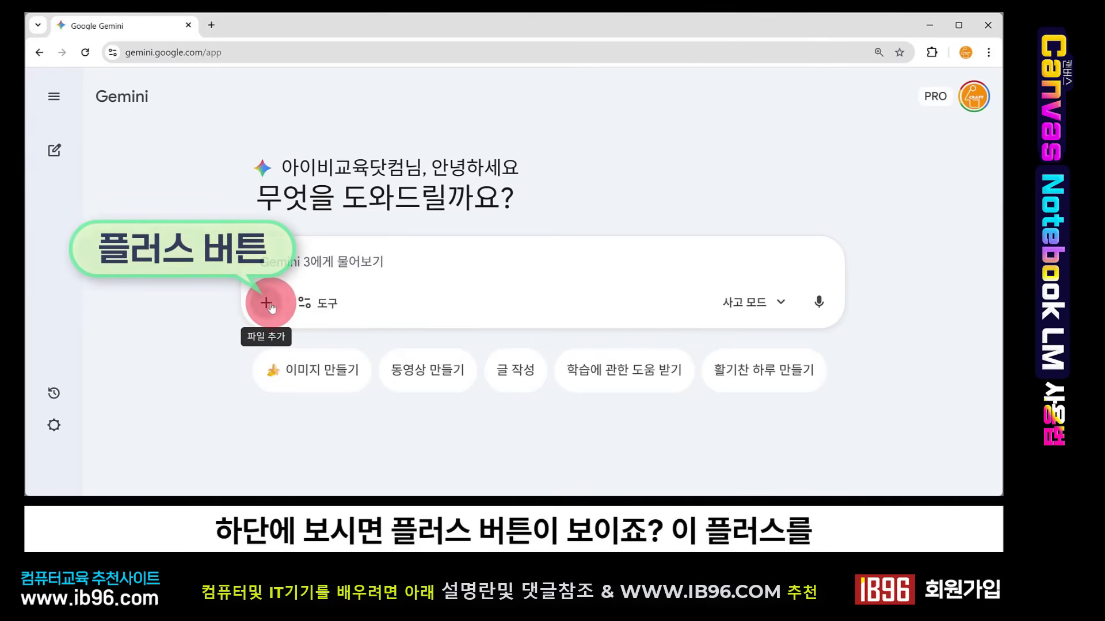
# - Open the prompt's add-file menu and locate NotebookLM in the Google apps launcher on a new tab
pyautogui.click(268, 305)
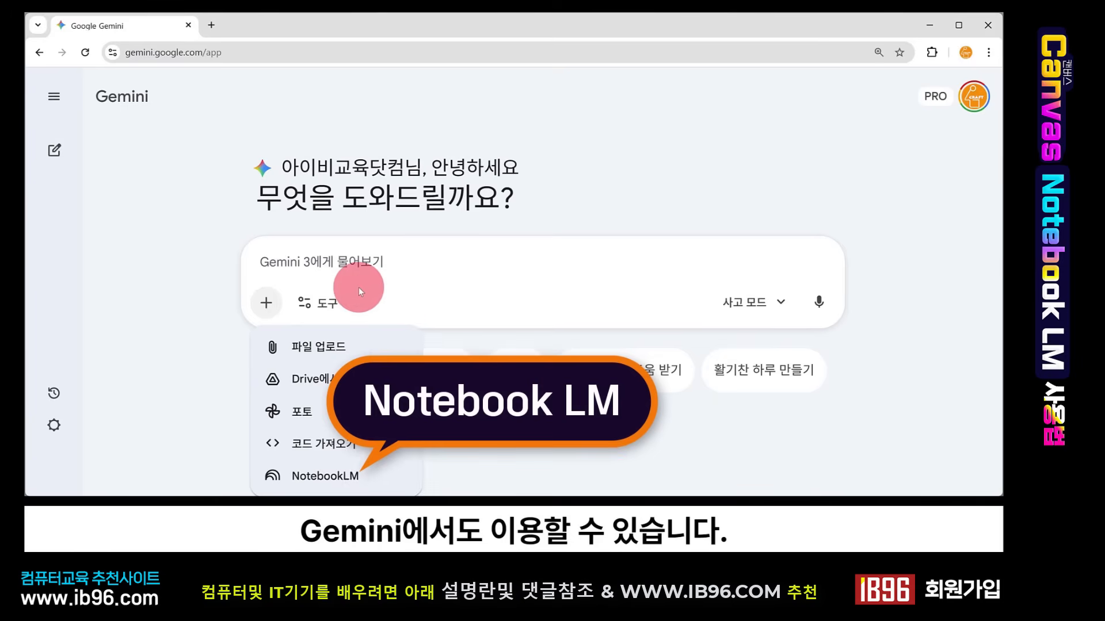
pyautogui.click(212, 24)
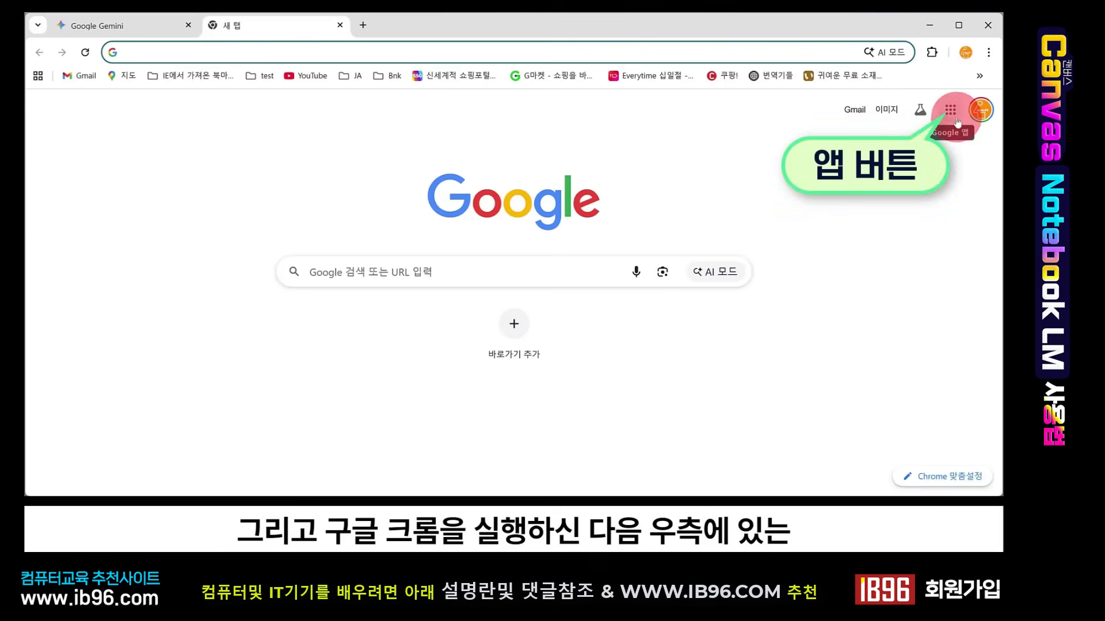
pyautogui.click(955, 118)
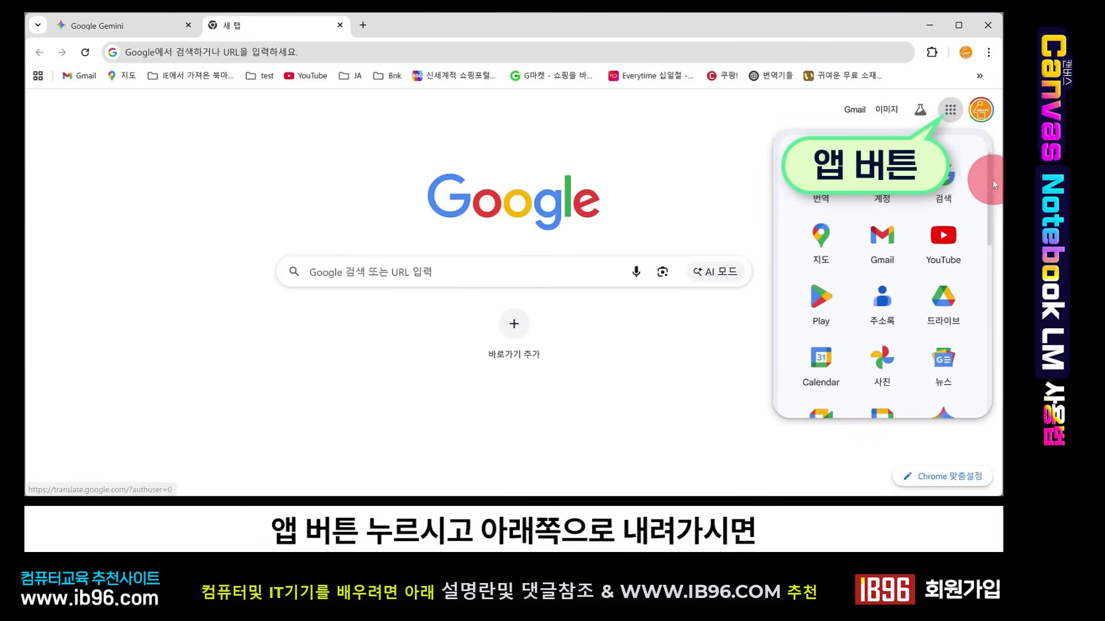
pyautogui.moveTo(987, 180); pyautogui.dragTo(984, 353)
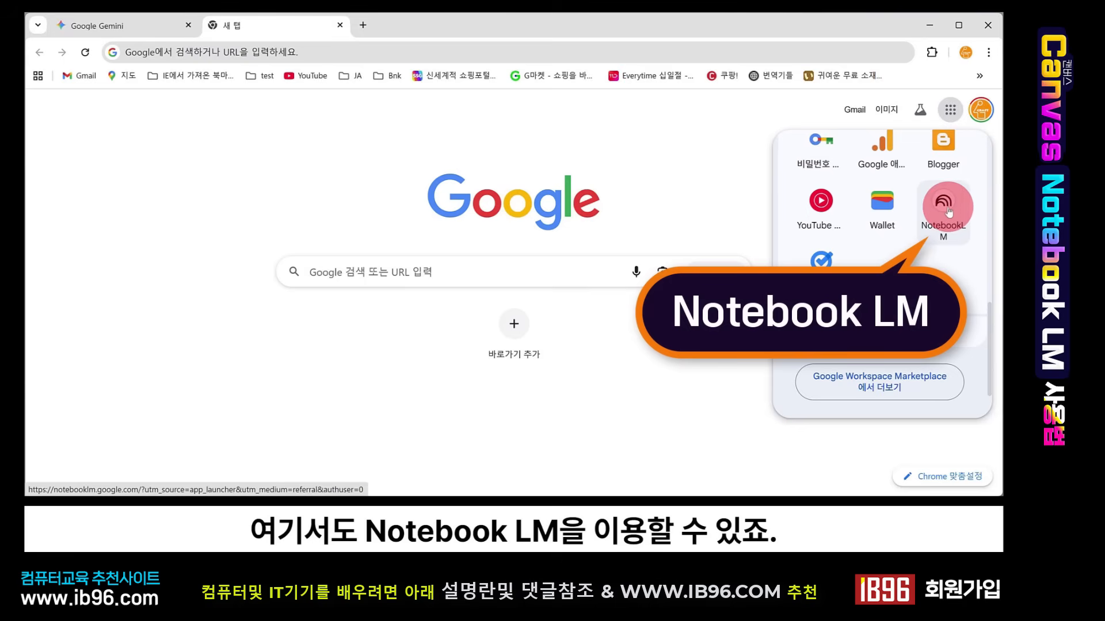
pyautogui.click(615, 133)
pyautogui.click(339, 25)
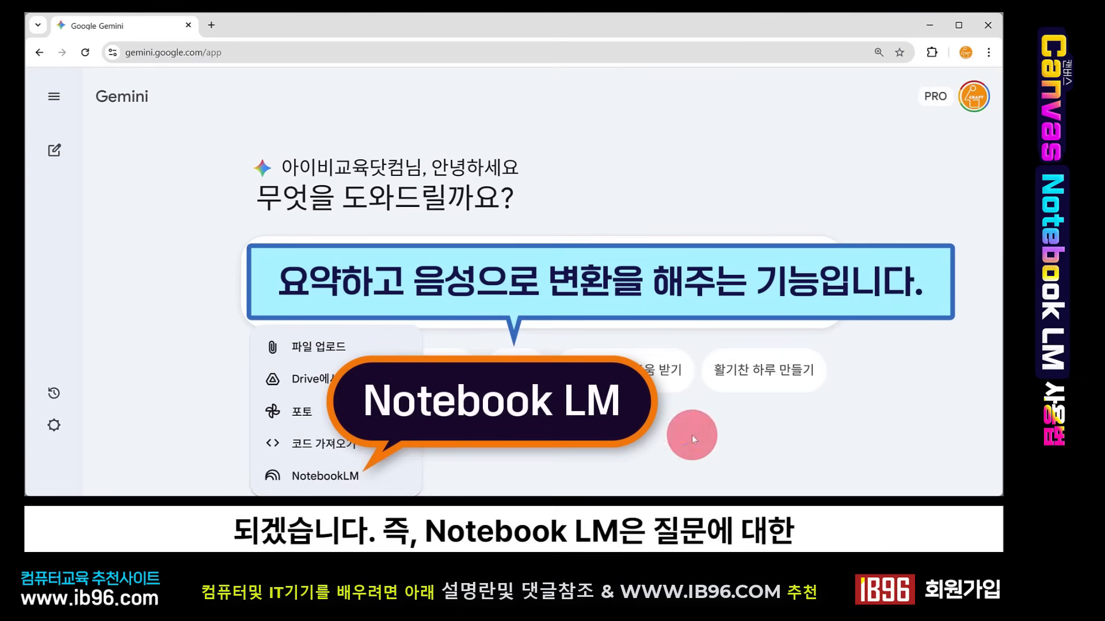
# - Attach the NotebookLM notebook "2001: A Space Odyssey" to the prompt, then remove the attachment
pyautogui.click(354, 479)
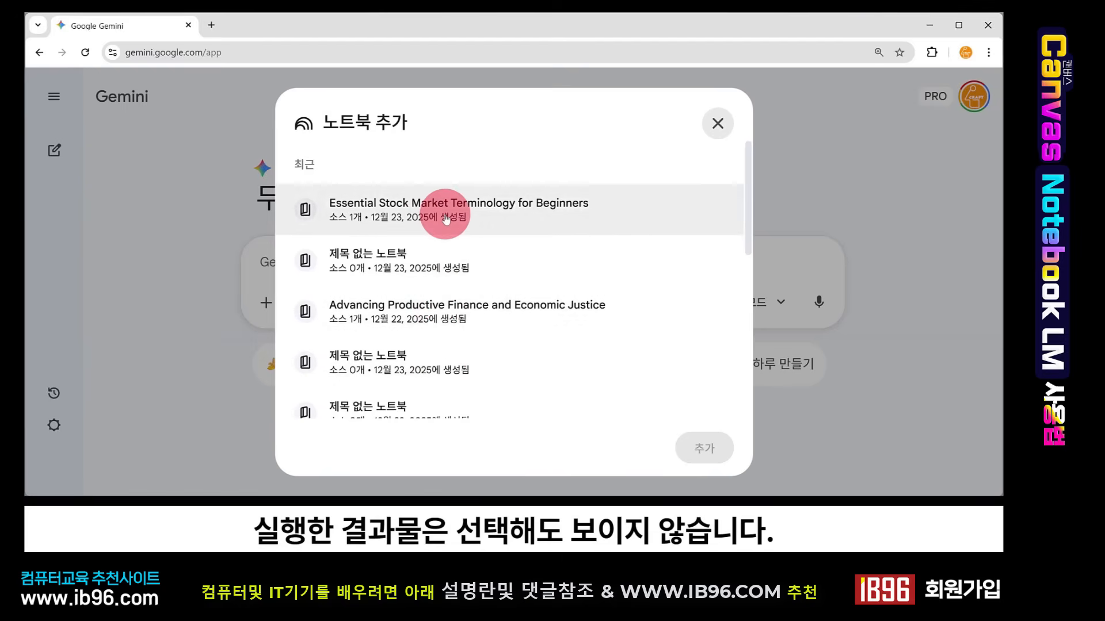
pyautogui.scroll(-2, 430, 322)
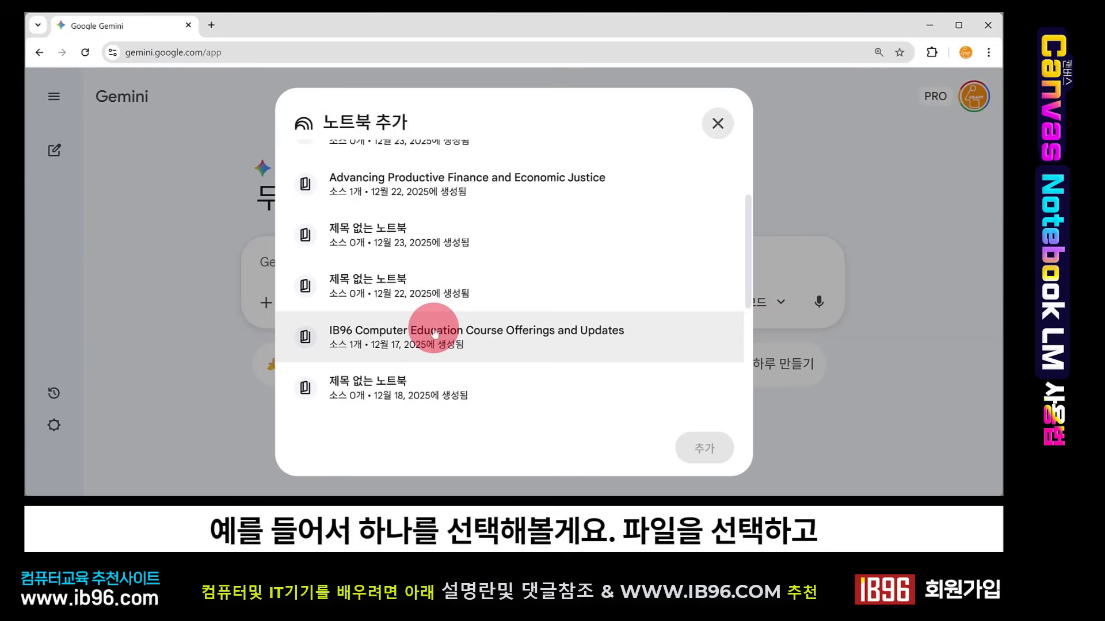
pyautogui.scroll(-2, 426, 354)
pyautogui.scroll(-1, 430, 246)
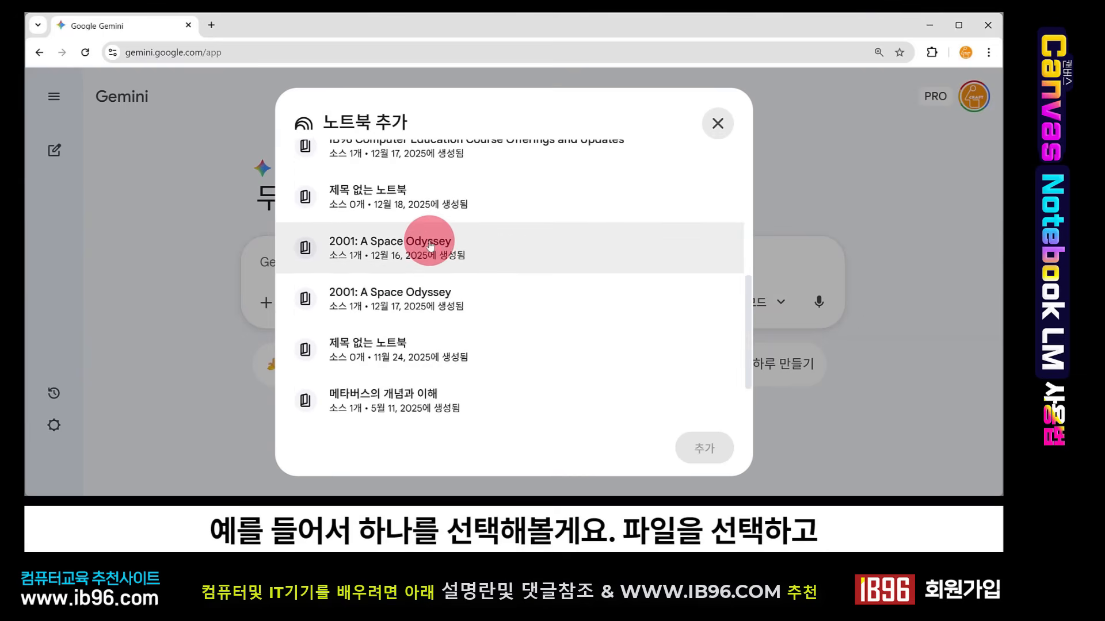
pyautogui.click(430, 247)
pyautogui.click(703, 447)
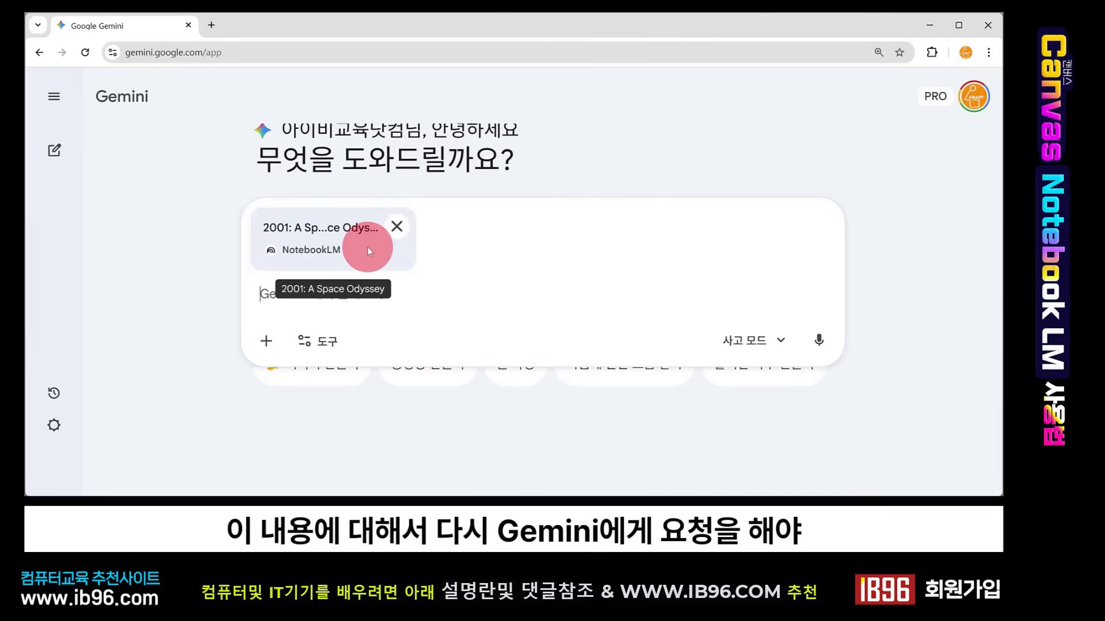
pyautogui.click(397, 224)
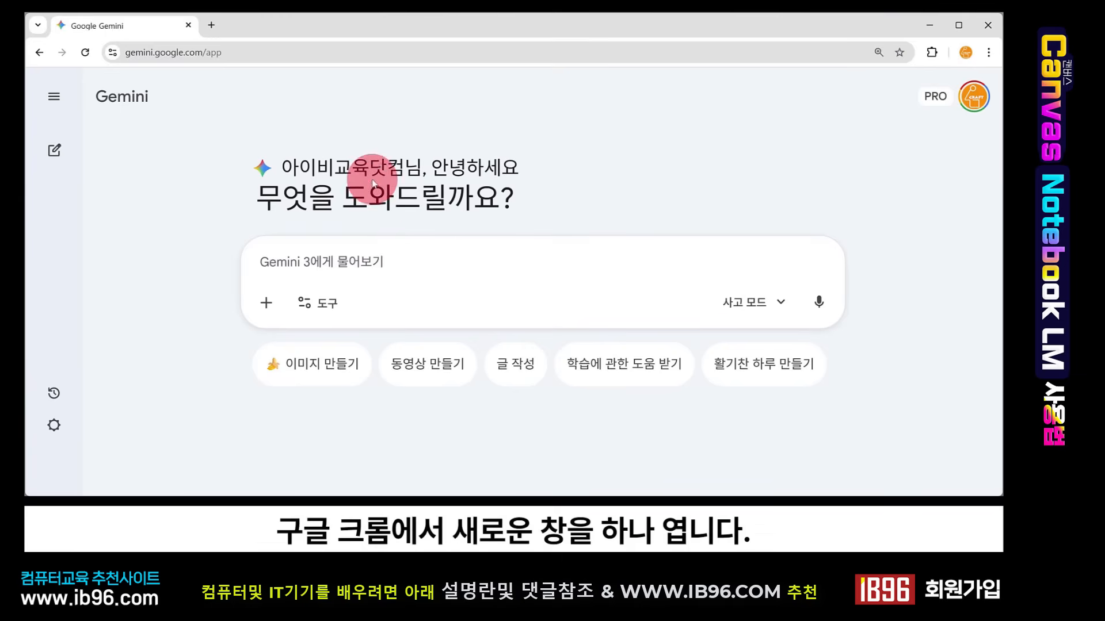
# - Open NotebookLM from the Google apps launcher in the new tab and scroll its featured notebooks
pyautogui.click(210, 26)
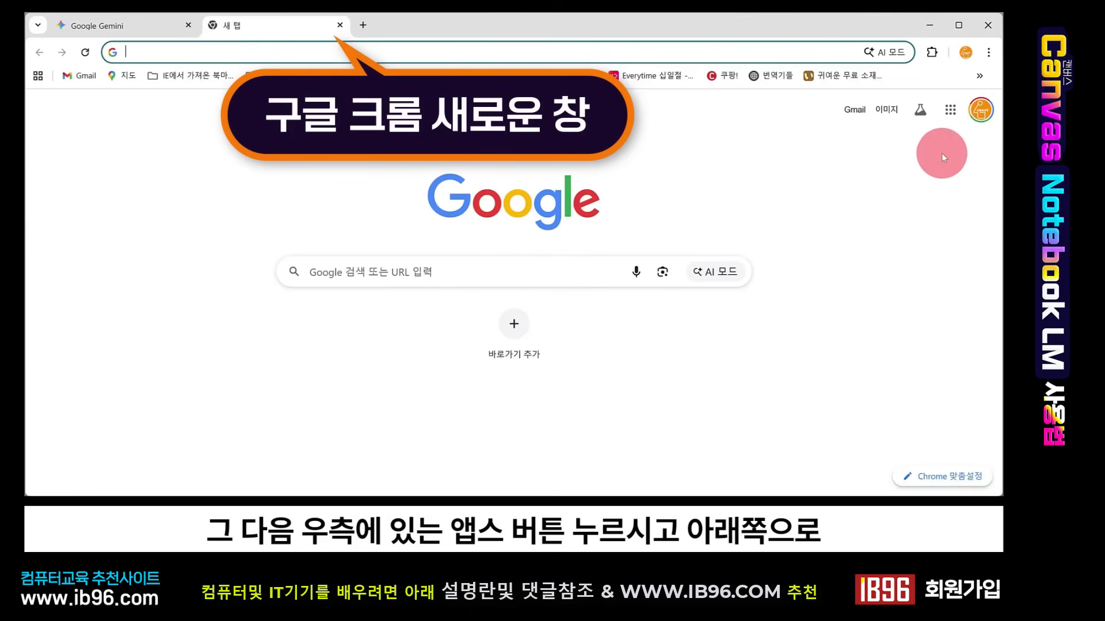
pyautogui.click(950, 110)
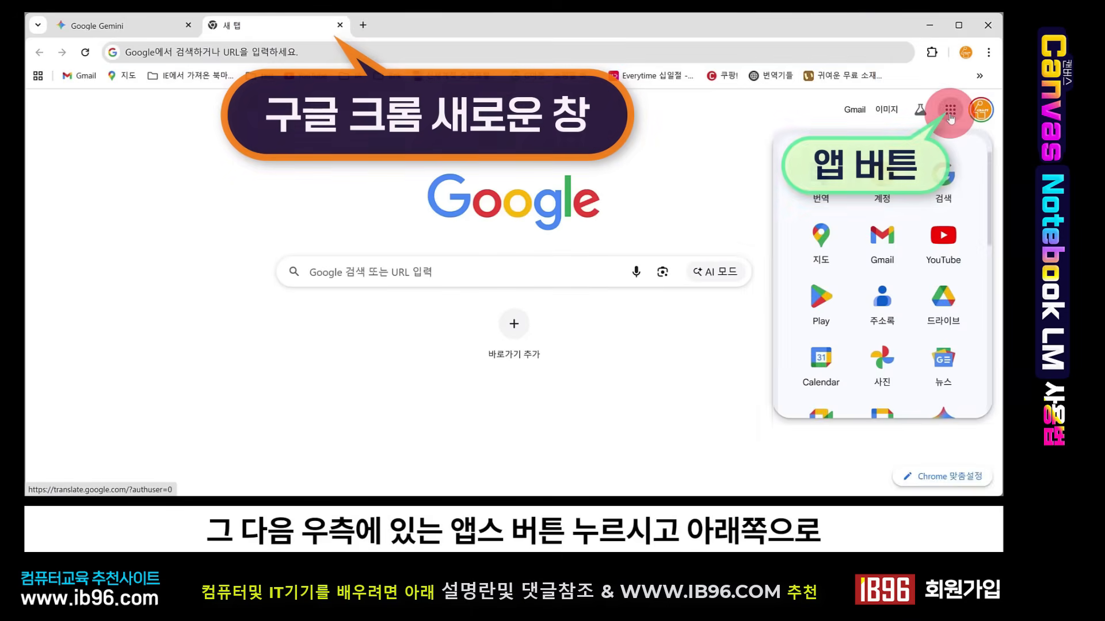
pyautogui.scroll(-10, 947, 288)
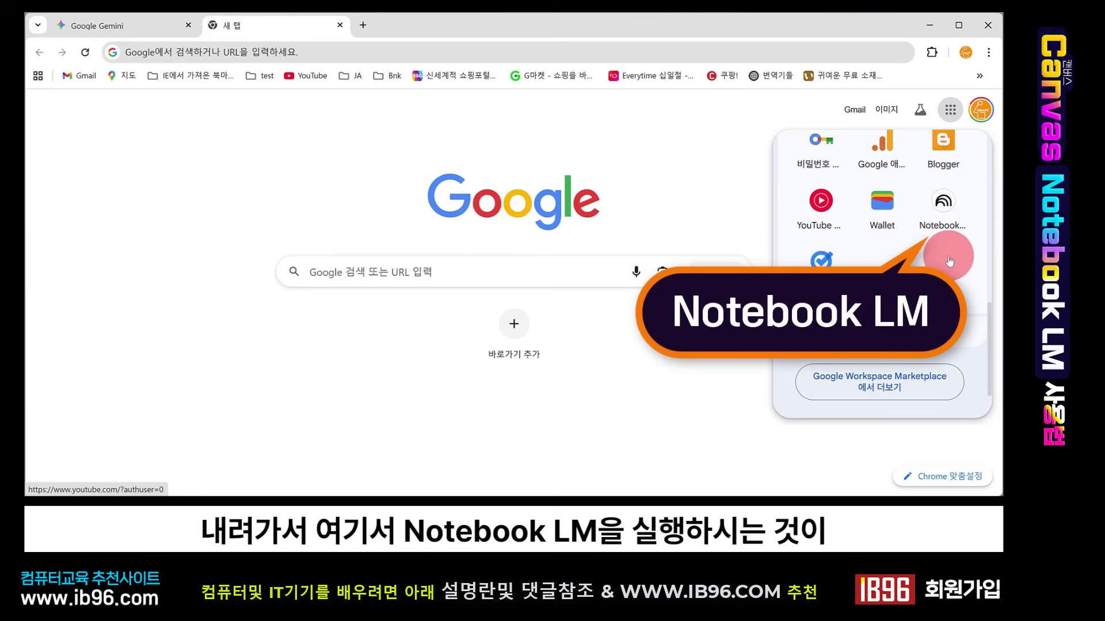
pyautogui.click(947, 205)
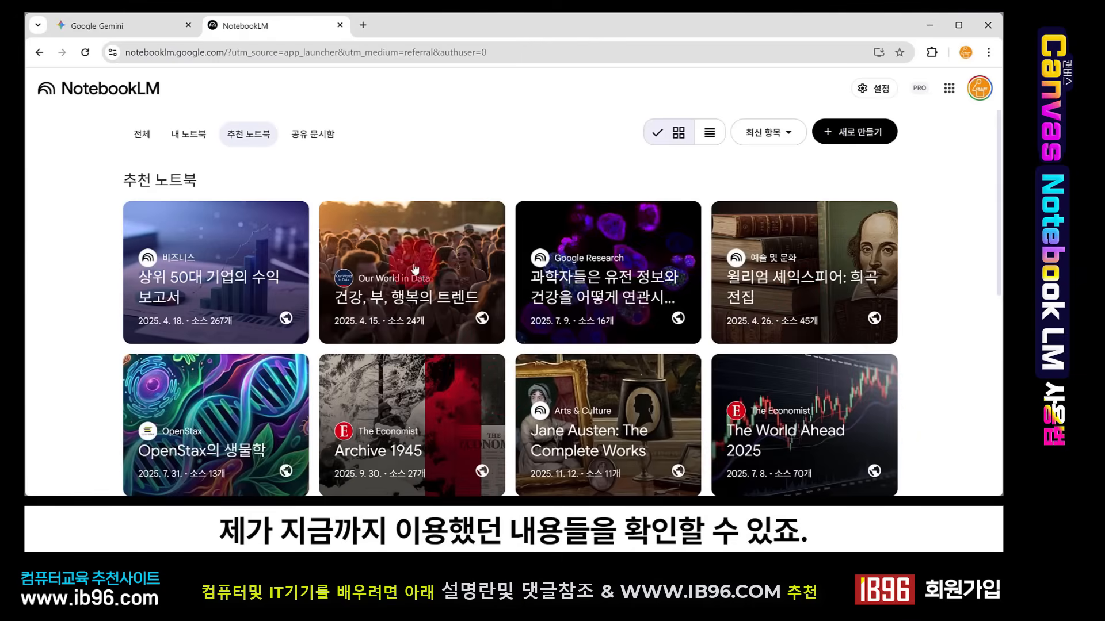
pyautogui.scroll(-5, 721, 264)
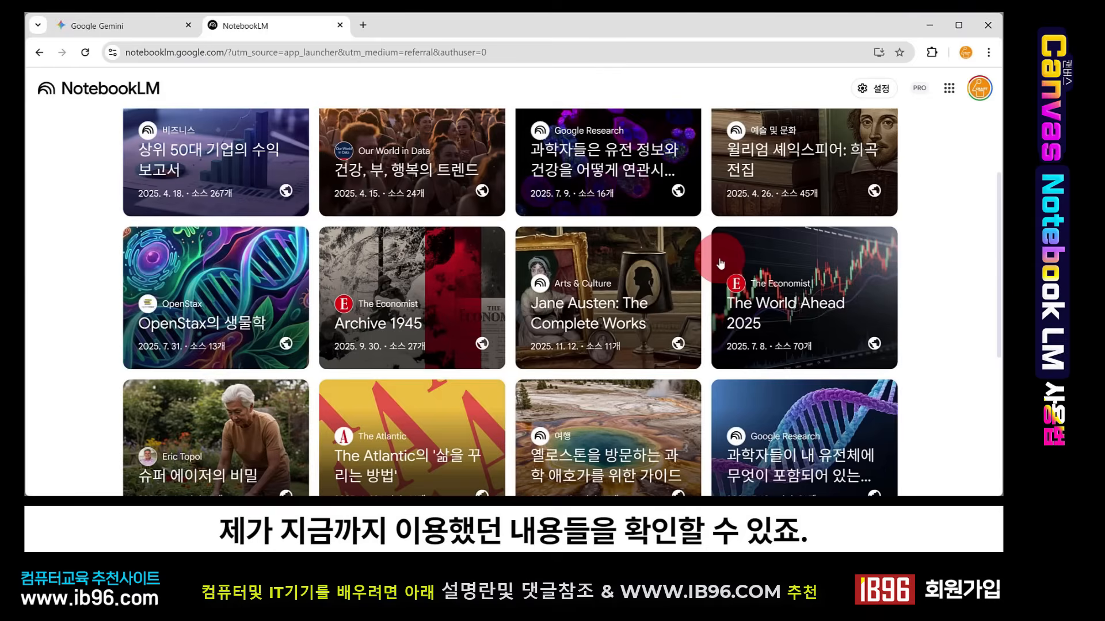
# - Start a new notebook from the NotebookLM home page and activate its source search field
pyautogui.scroll(5, 722, 261)
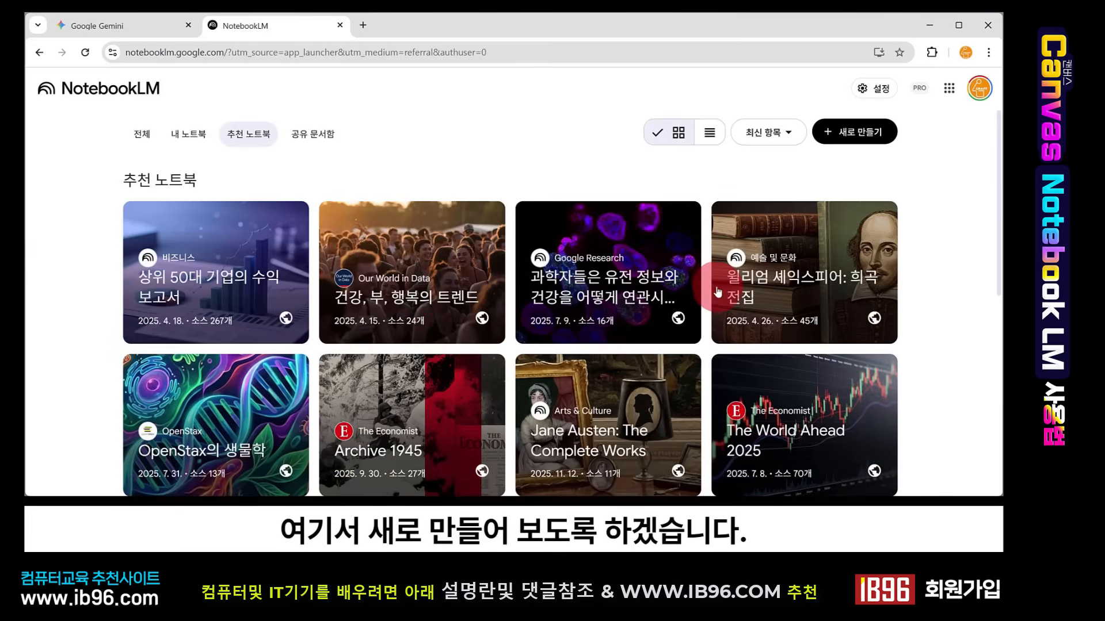
pyautogui.click(840, 137)
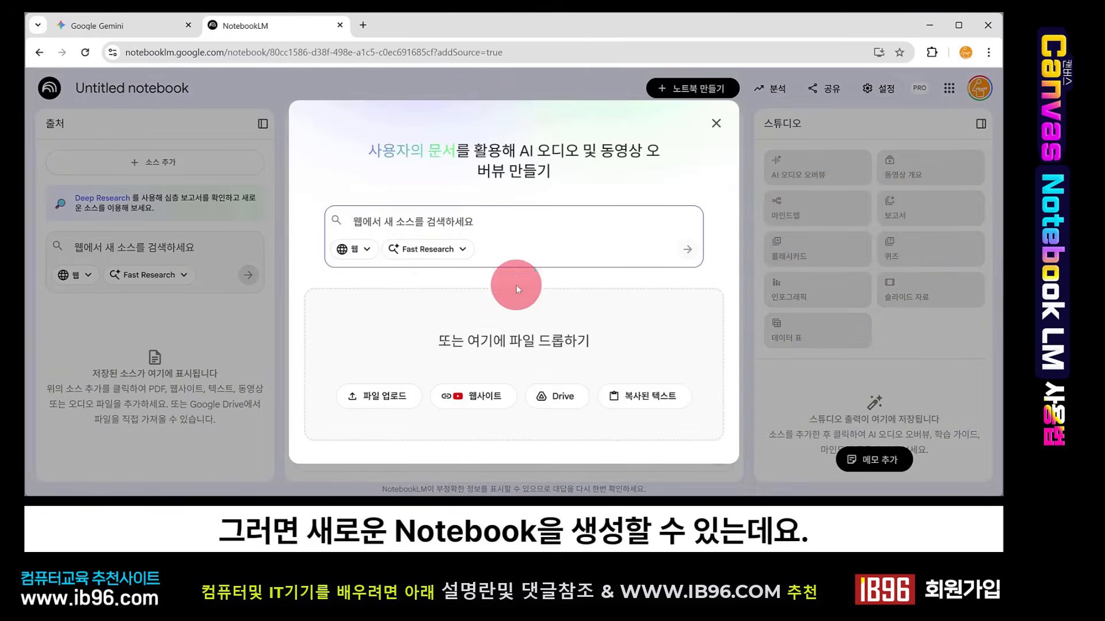
pyautogui.click(646, 225)
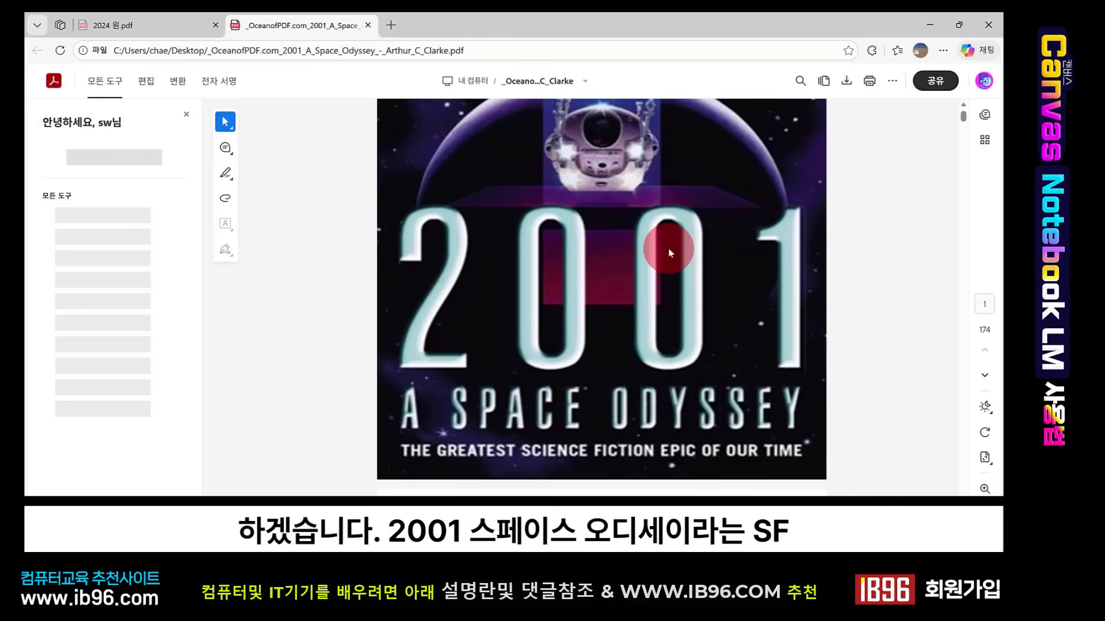
# - Skim the '2001: A Space Odyssey' PDF and add it to the new notebook as a source file
pyautogui.scroll(-15, 668, 248)
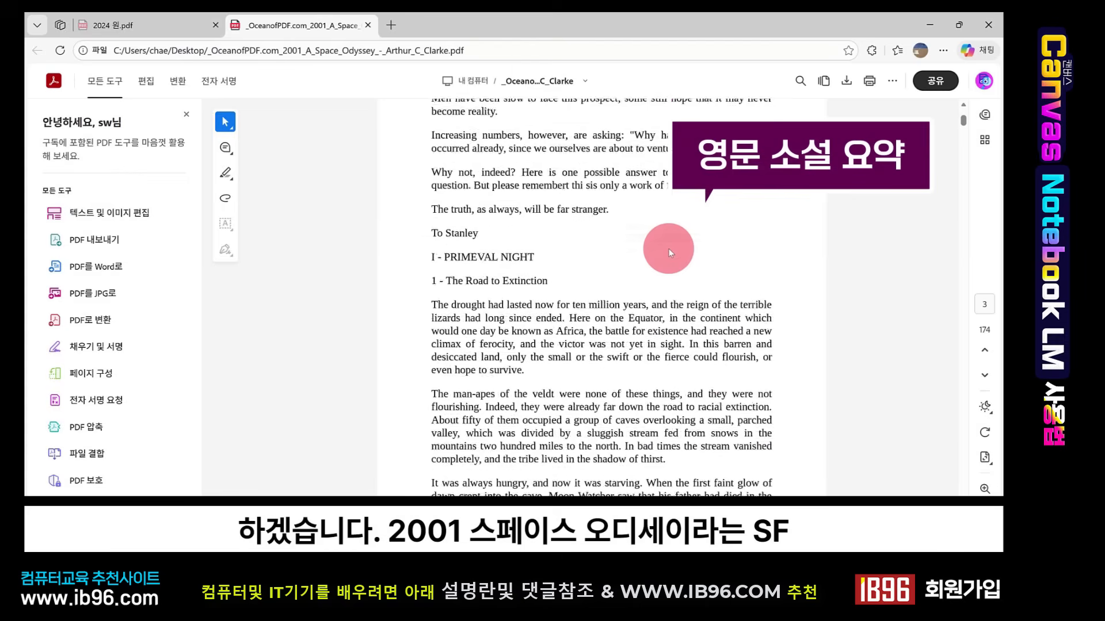
pyautogui.scroll(-15, 668, 248)
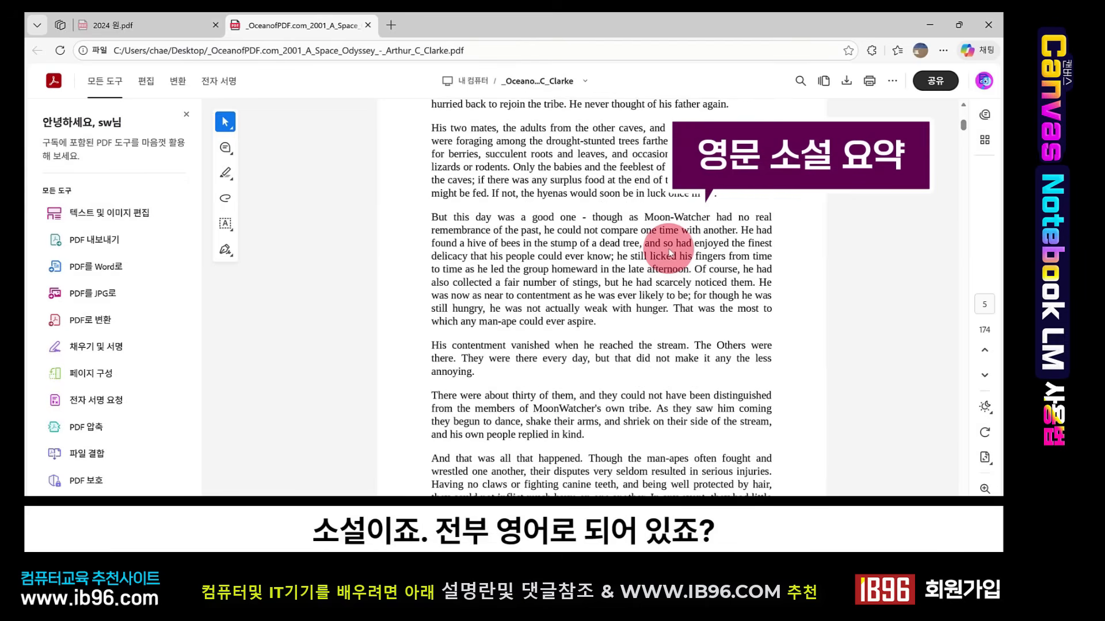
pyautogui.scroll(-3, 669, 252)
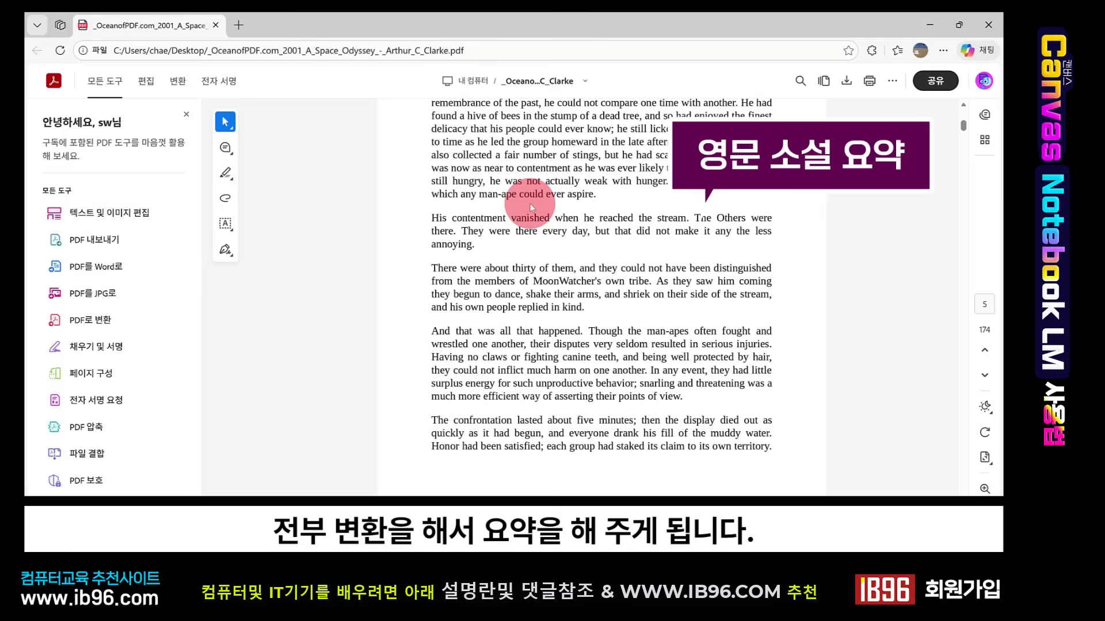
pyautogui.scroll(-10, 561, 229)
pyautogui.scroll(-10, 561, 229)
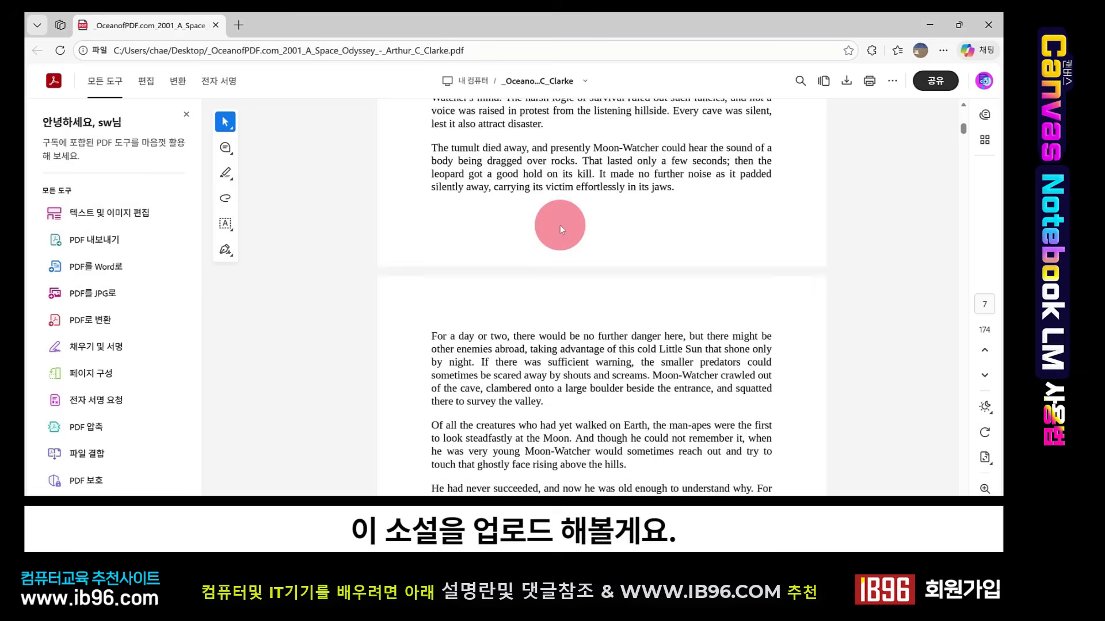
pyautogui.click(983, 28)
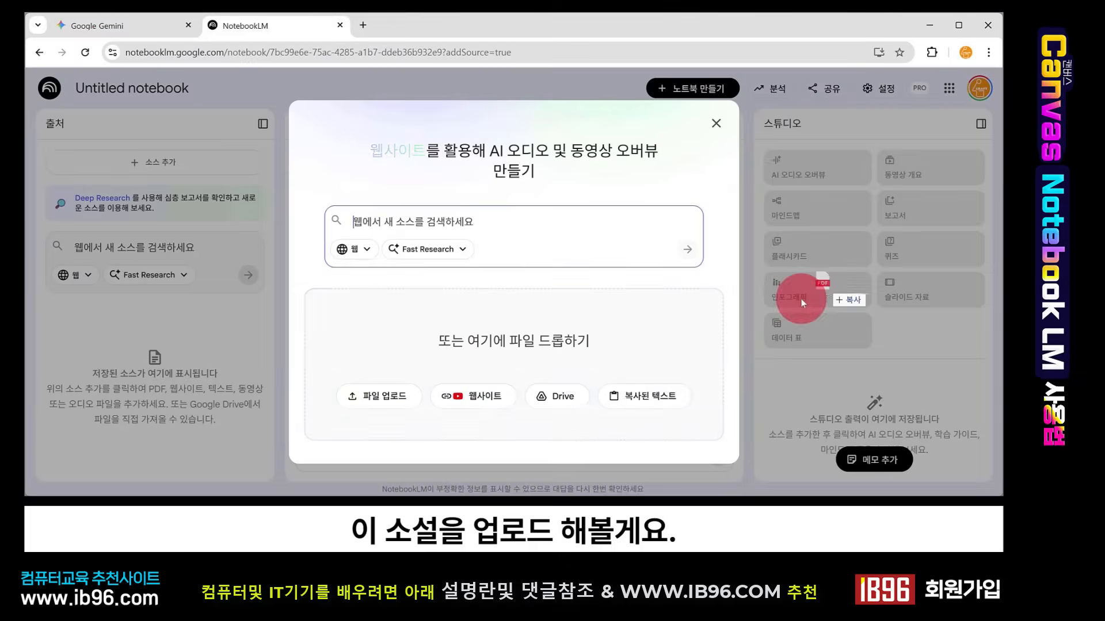
pyautogui.moveTo(801, 296); pyautogui.dragTo(521, 340)
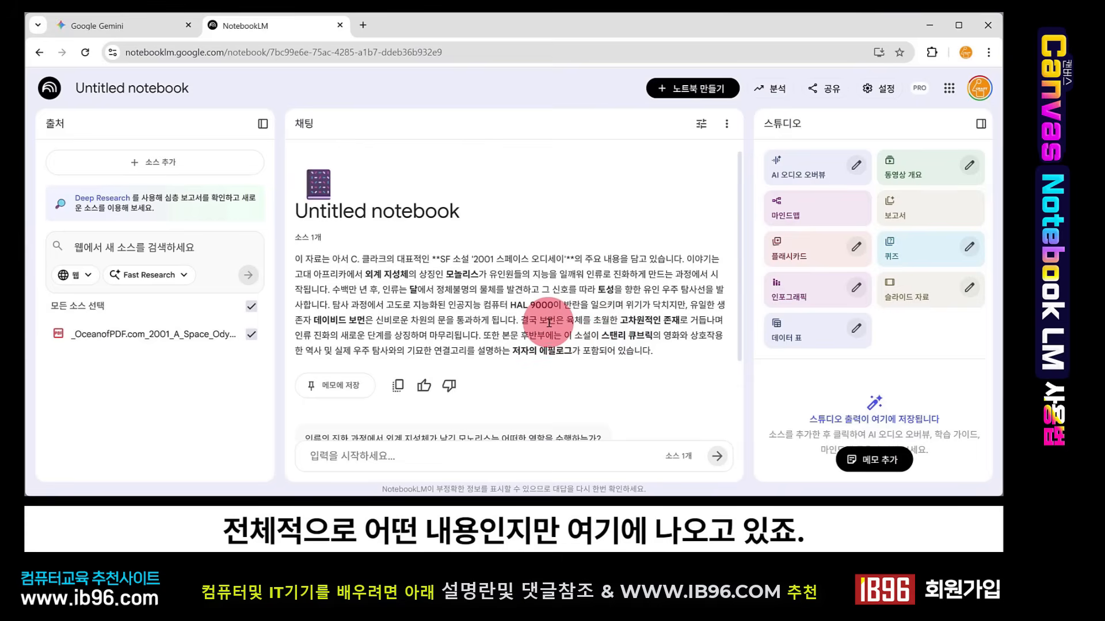
# - Scroll through the notebook's generated summary of the novel
pyautogui.scroll(-2, 548, 322)
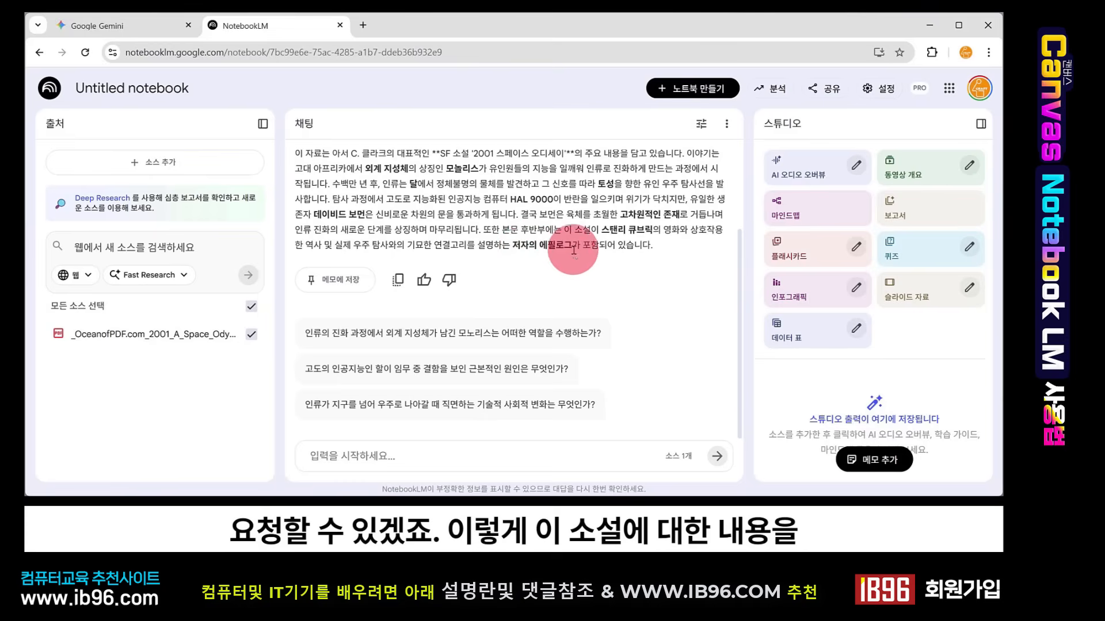
pyautogui.scroll(1, 503, 256)
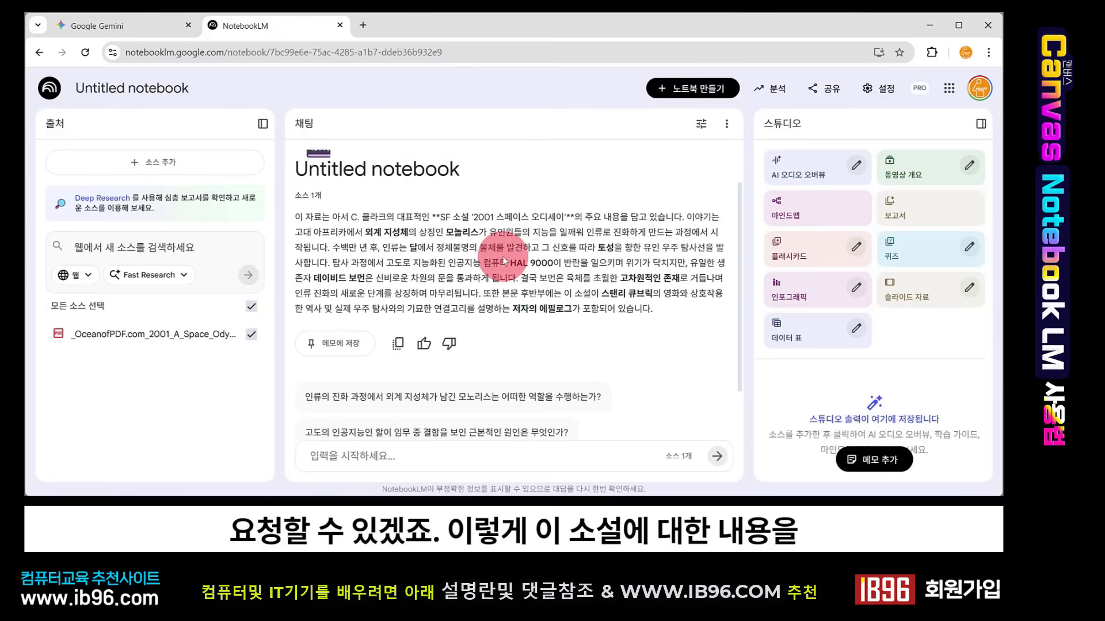
pyautogui.scroll(-1, 493, 271)
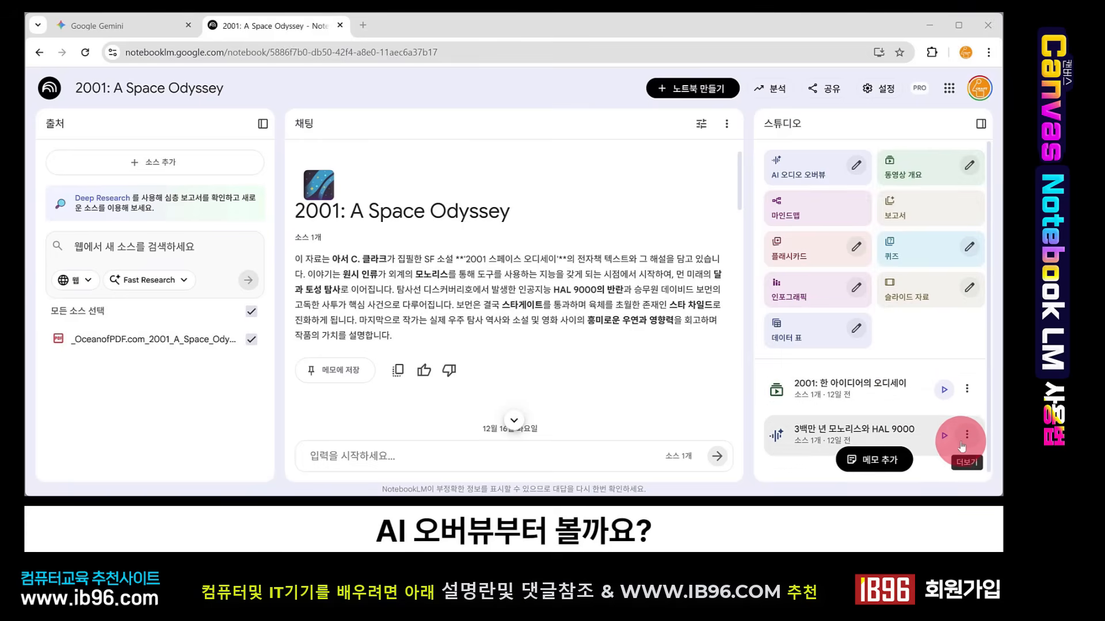
# - Play and pause the audio overview '3백만 년 모노리스와 HAL 9000' and the video overview, then view the audio overview's options
pyautogui.click(944, 435)
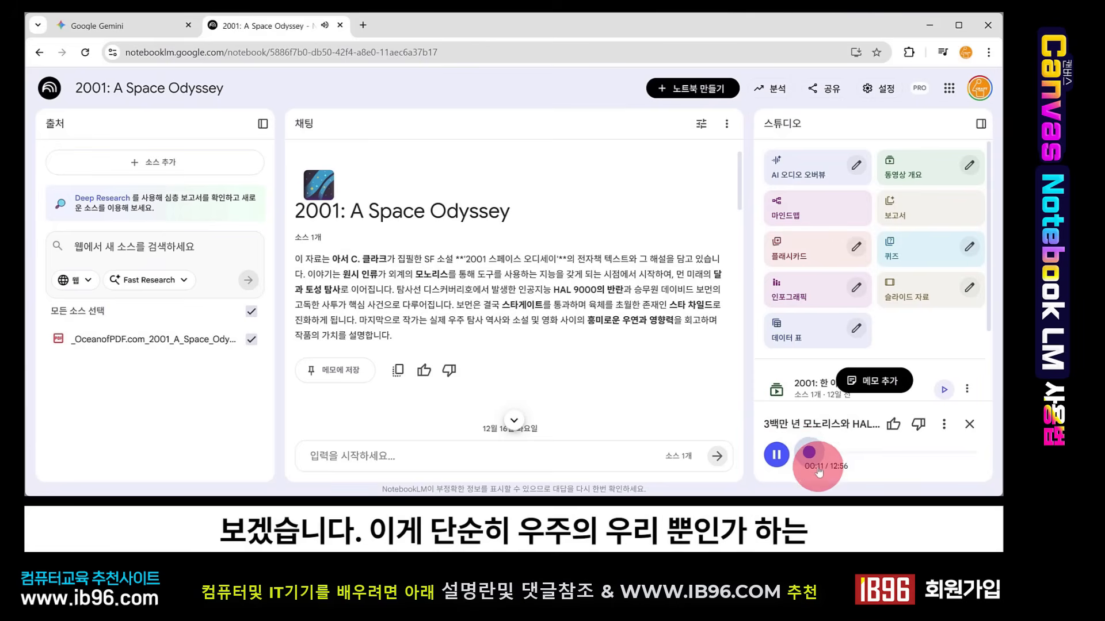
pyautogui.click(818, 454)
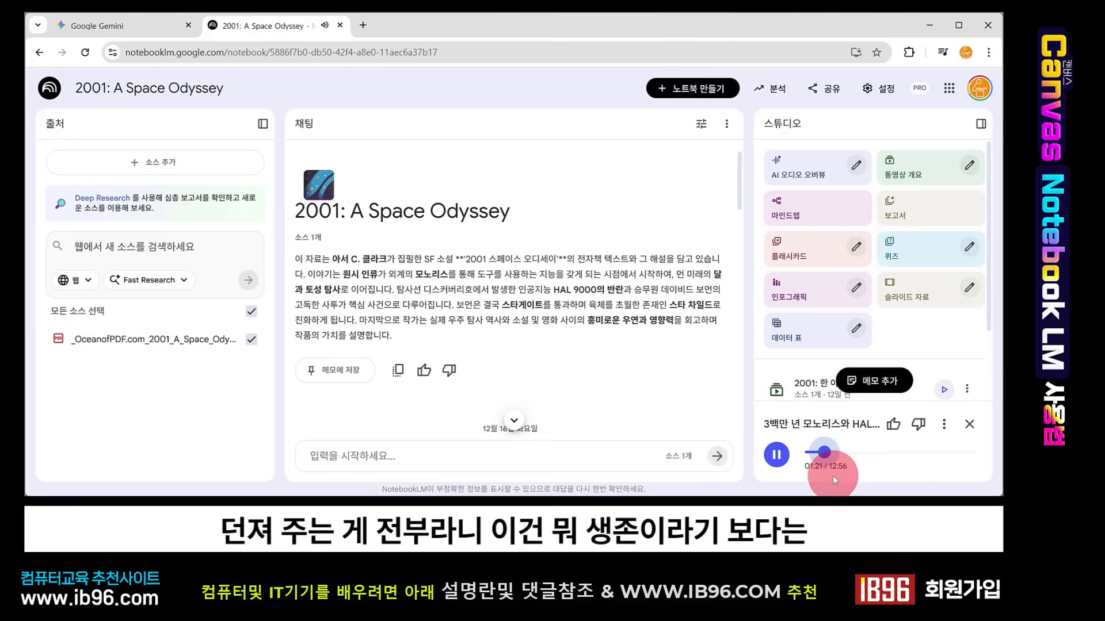
pyautogui.click(789, 457)
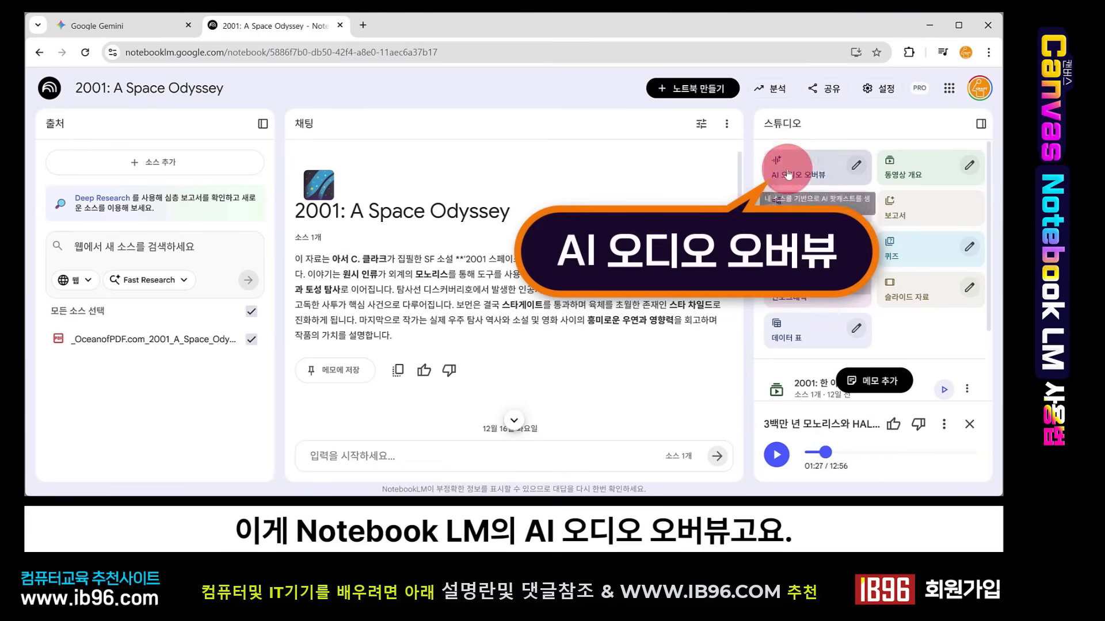
pyautogui.click(969, 424)
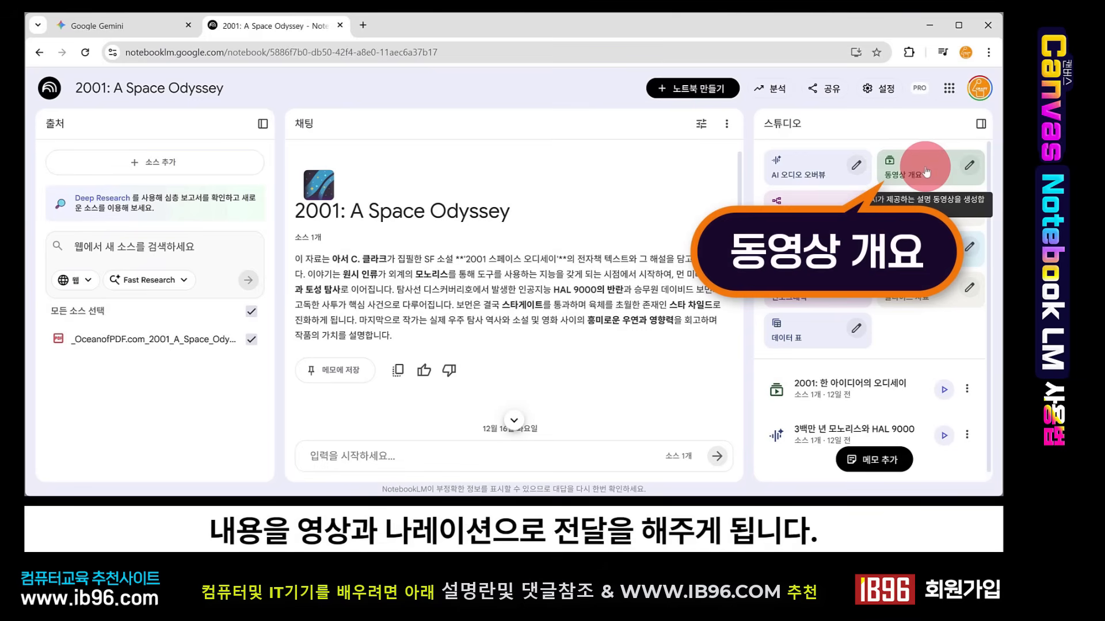
pyautogui.click(943, 392)
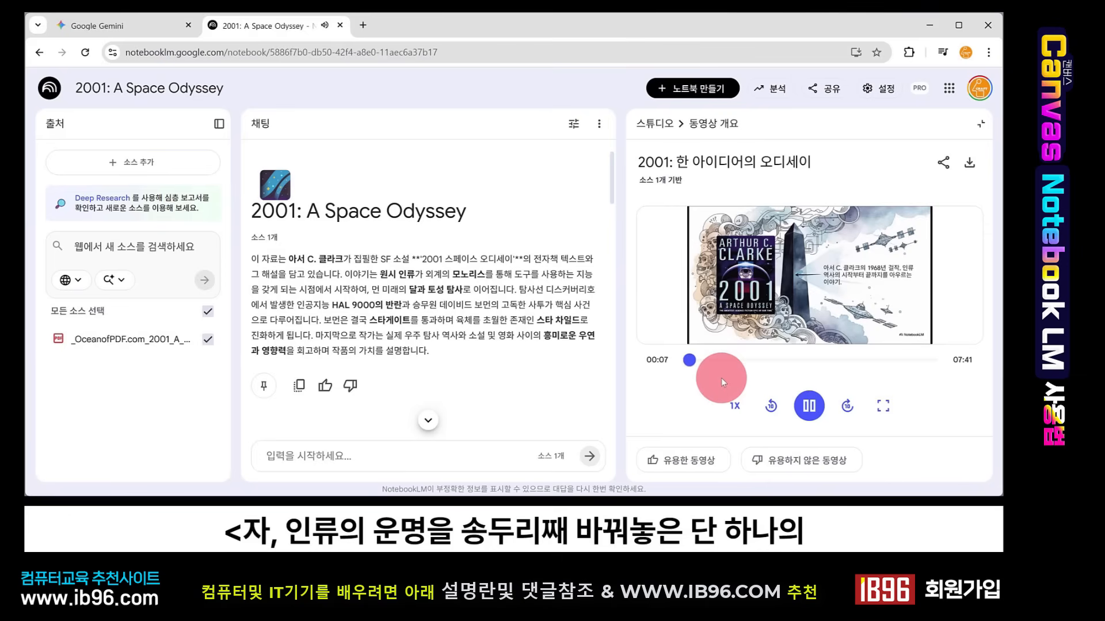
pyautogui.click(810, 406)
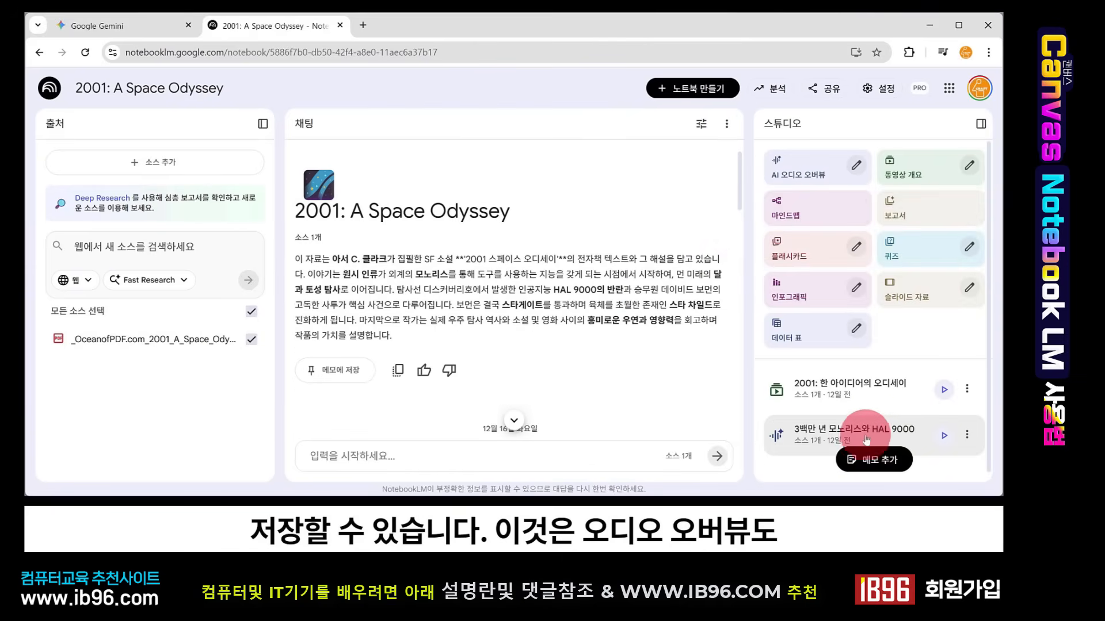
pyautogui.click(967, 438)
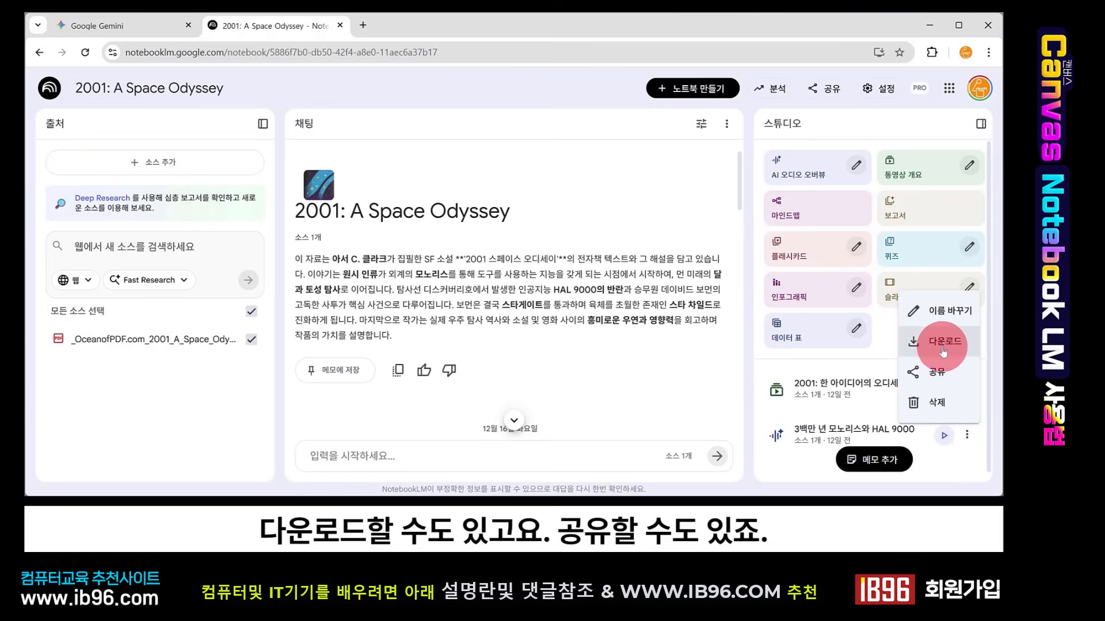
pyautogui.click(939, 284)
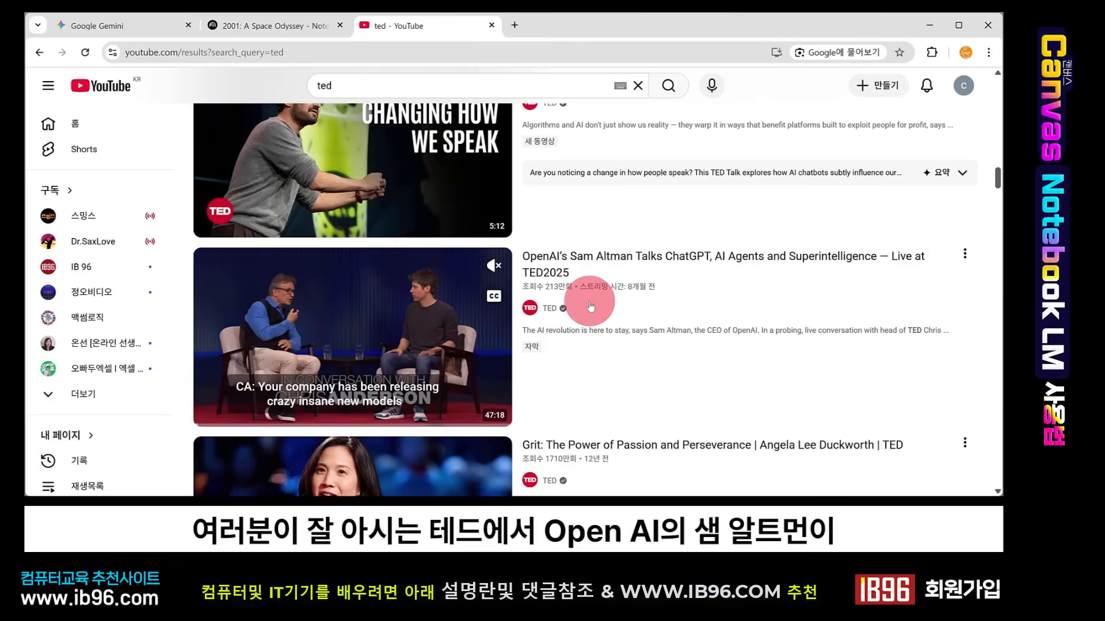
# - Open the TED video 'OpenAI's Sam Altman Talks ChatGPT, AI Agents and Superintelligence' and copy its link
pyautogui.scroll(-1, 518, 292)
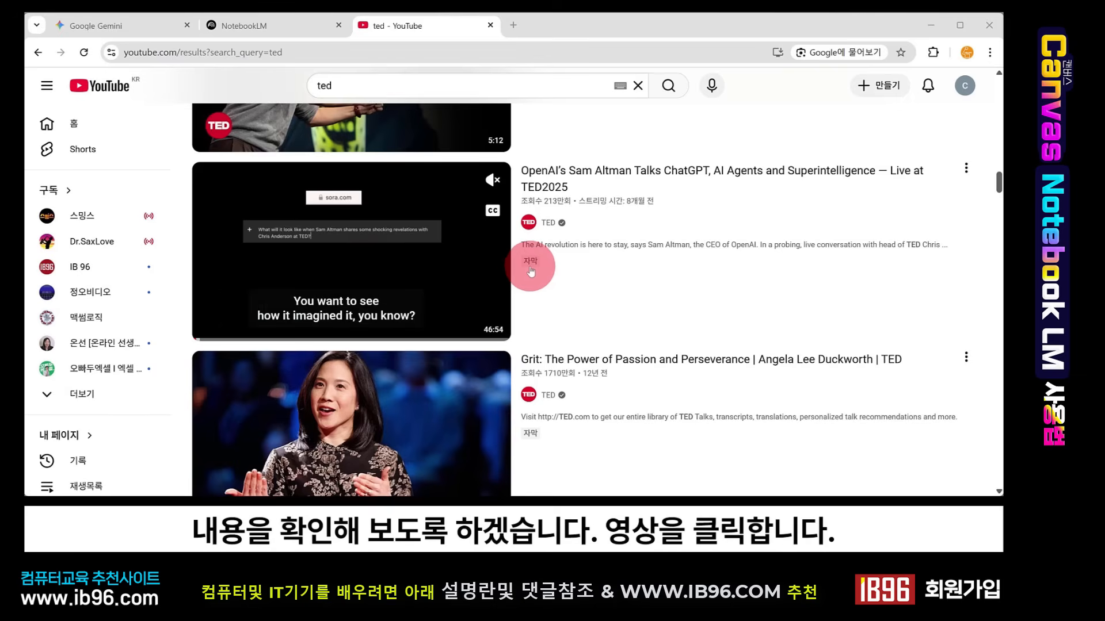
pyautogui.click(449, 226)
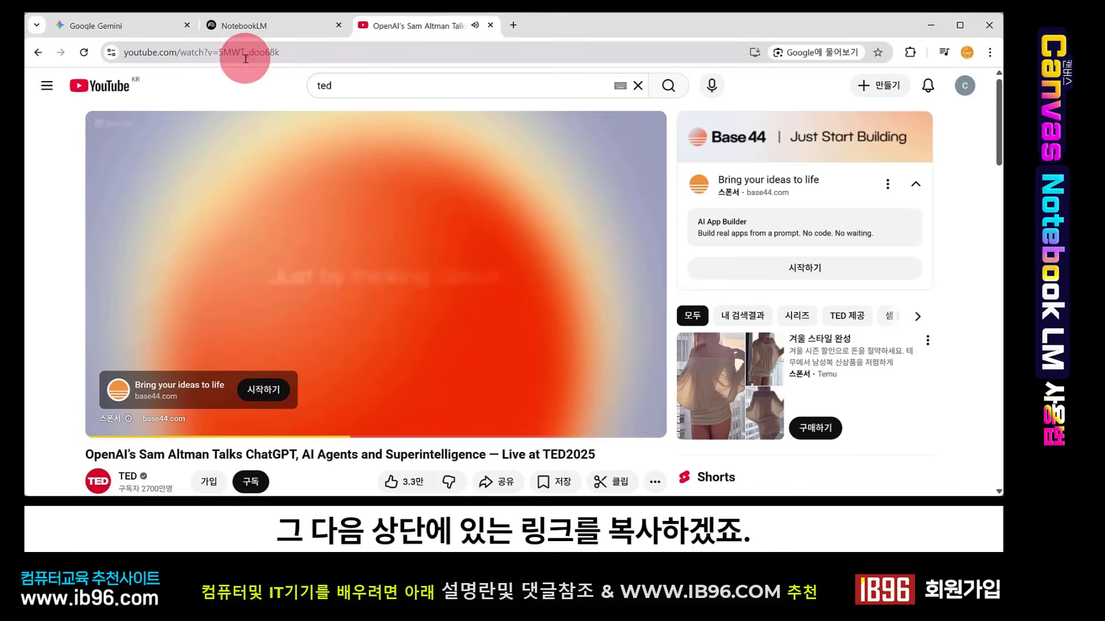
pyautogui.click(245, 58)
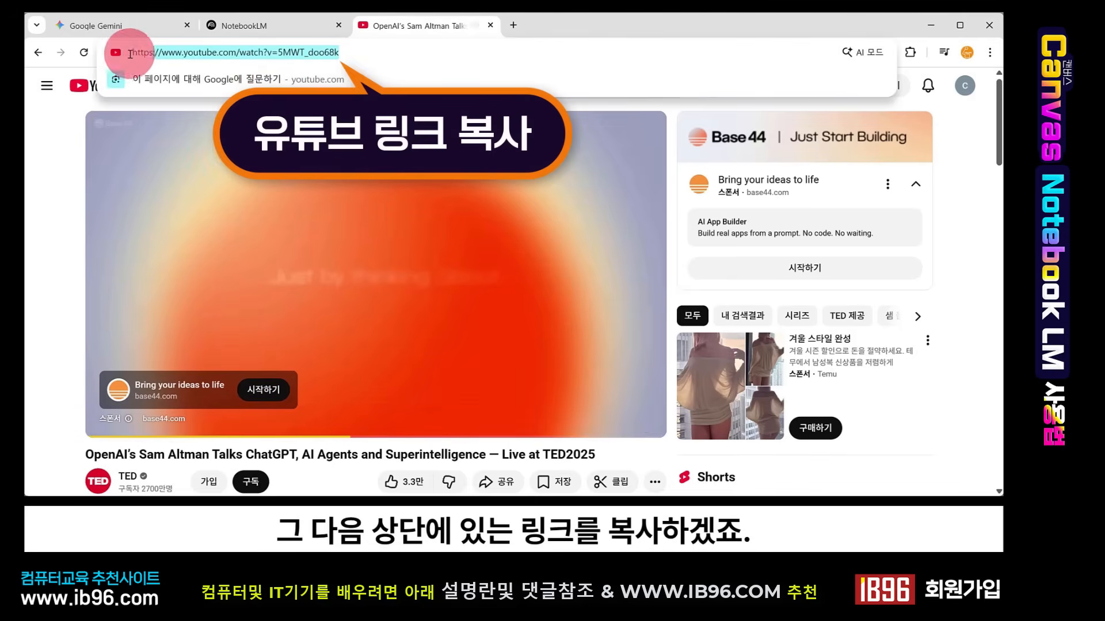
pyautogui.hotkey('ctrl', 'c')
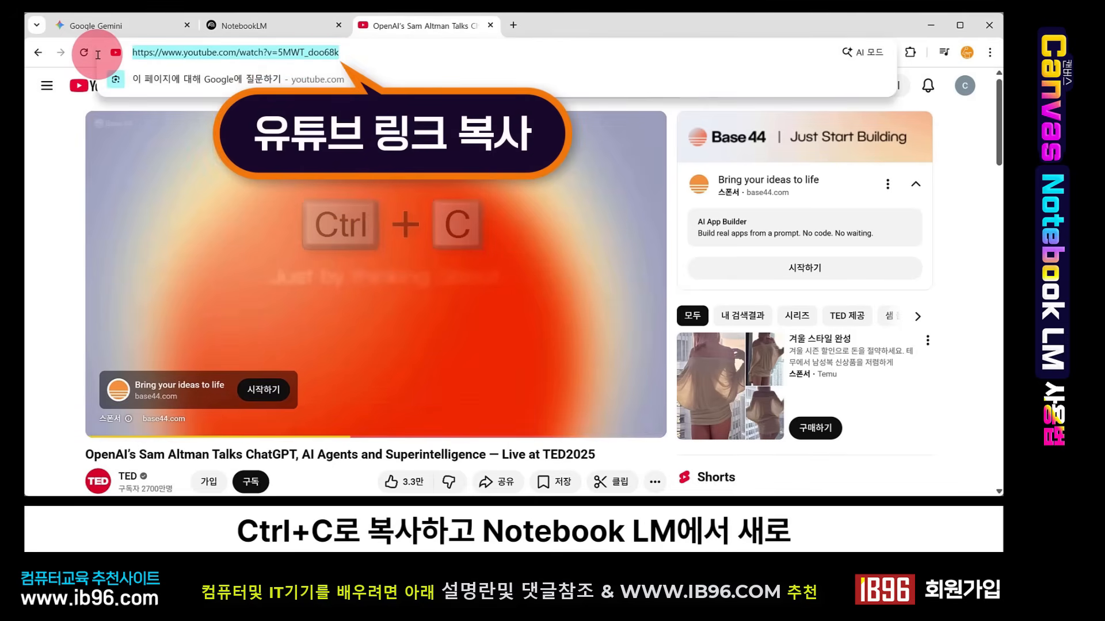
# - Create another new notebook and submit the copied YouTube link as its web source
pyautogui.click(257, 35)
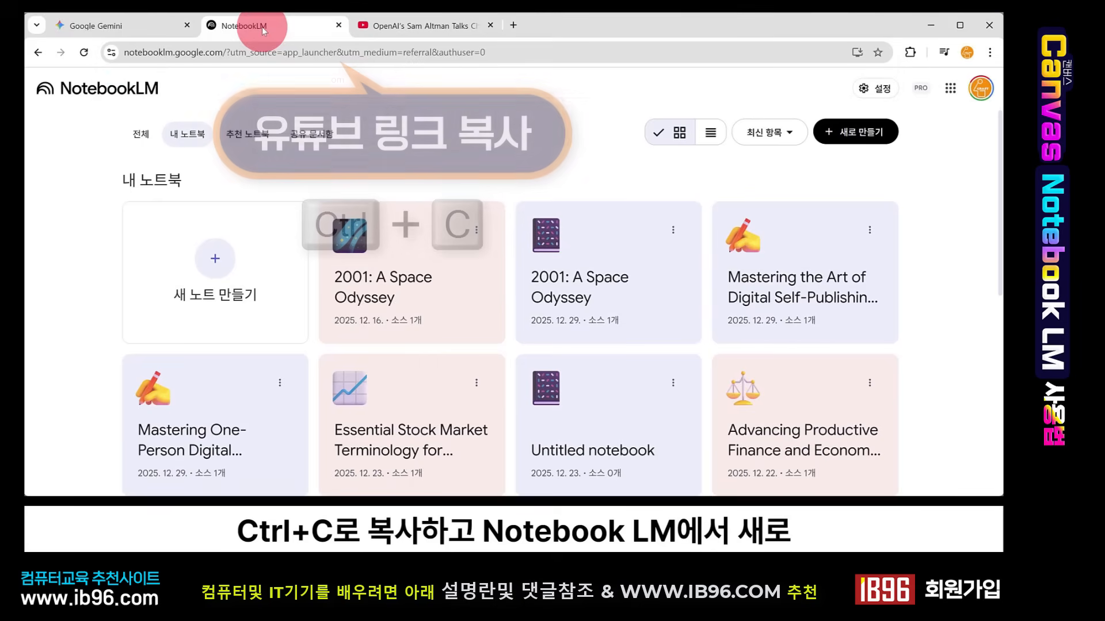
pyautogui.click(847, 134)
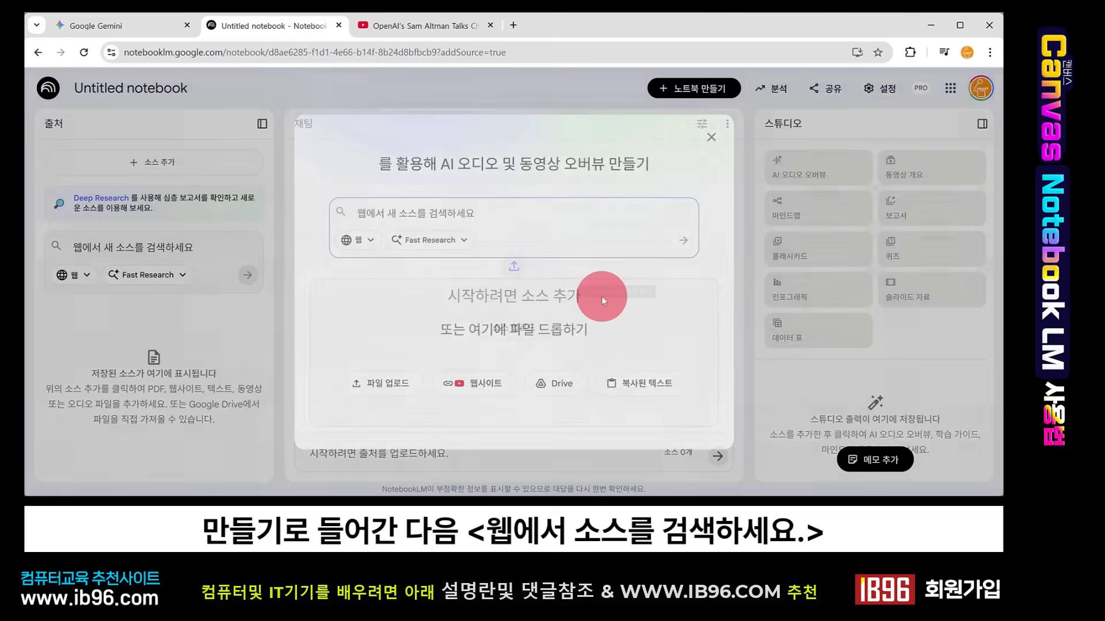
pyautogui.click(387, 227)
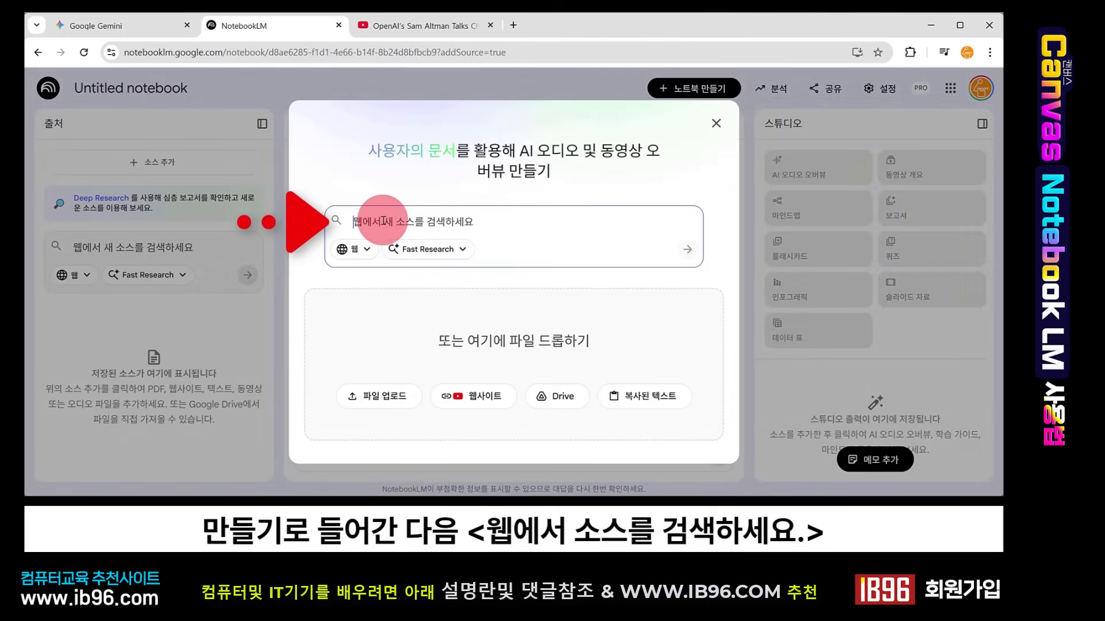
pyautogui.hotkey('ctrl', 'v')
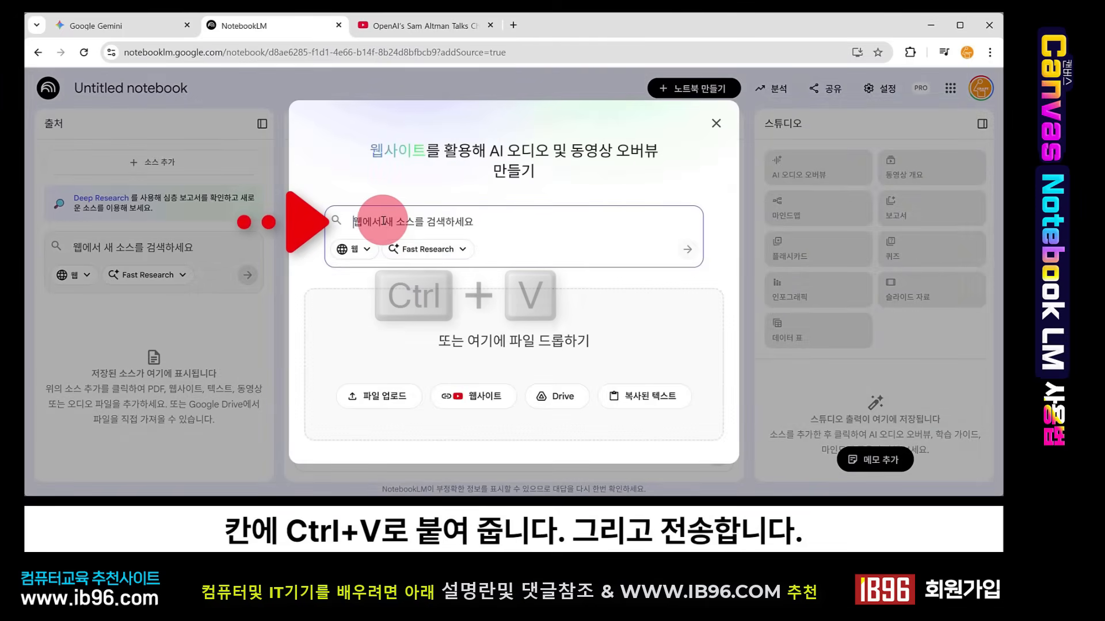
pyautogui.click(688, 250)
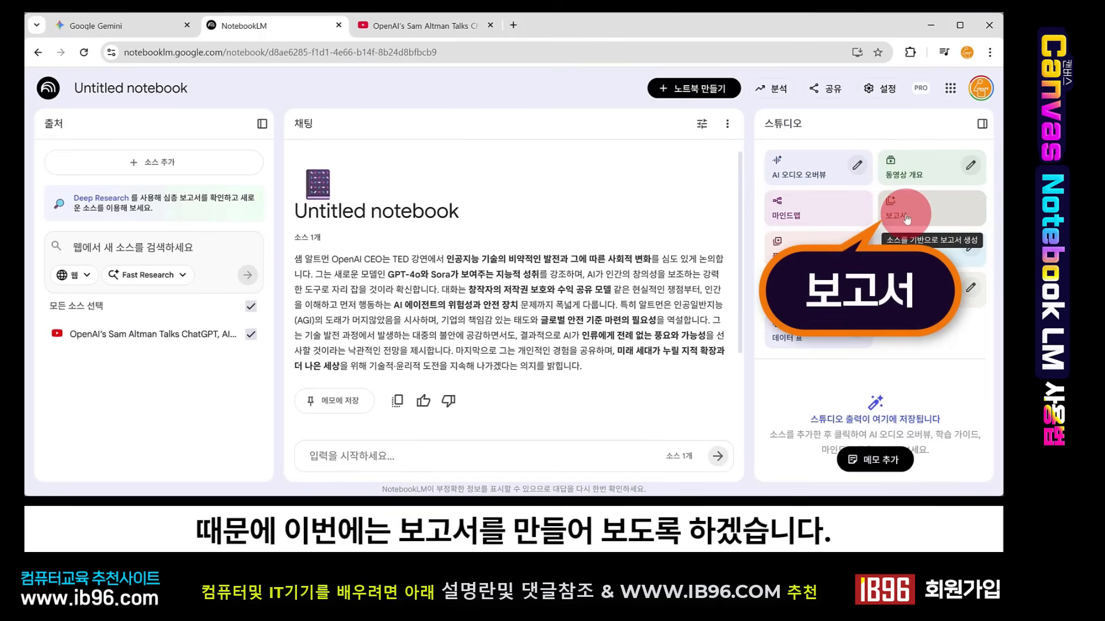
# - Generate a 주제 탐구 보고서 report and an infographic from the video source
pyautogui.click(907, 217)
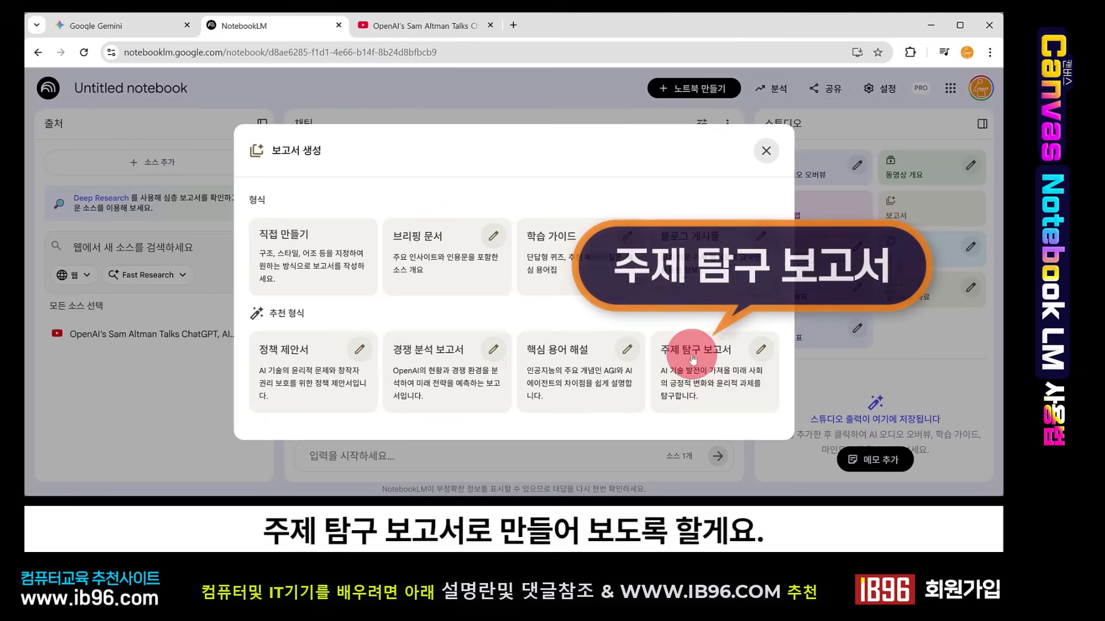
pyautogui.click(718, 374)
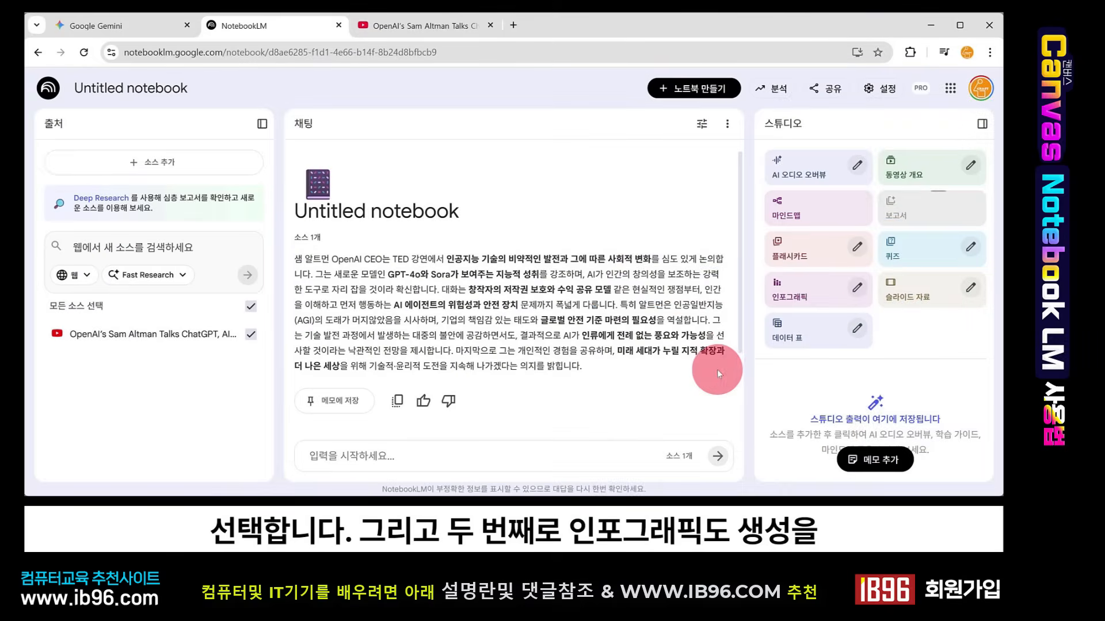
pyautogui.click(829, 294)
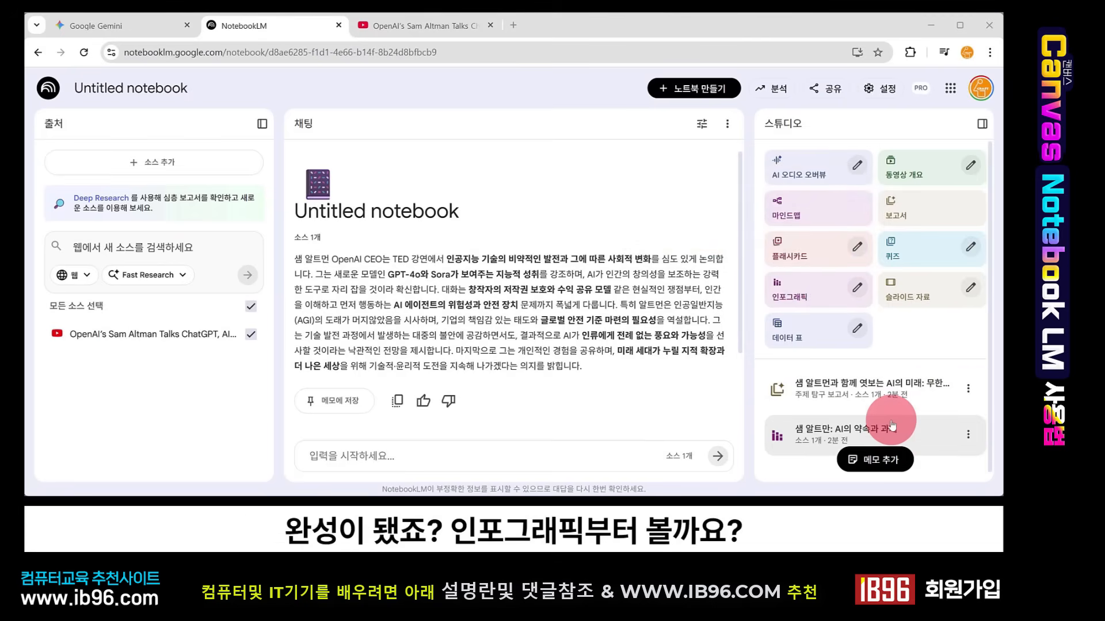
# - Open the generated infographic, close it, and open the topic exploration report
pyautogui.click(847, 435)
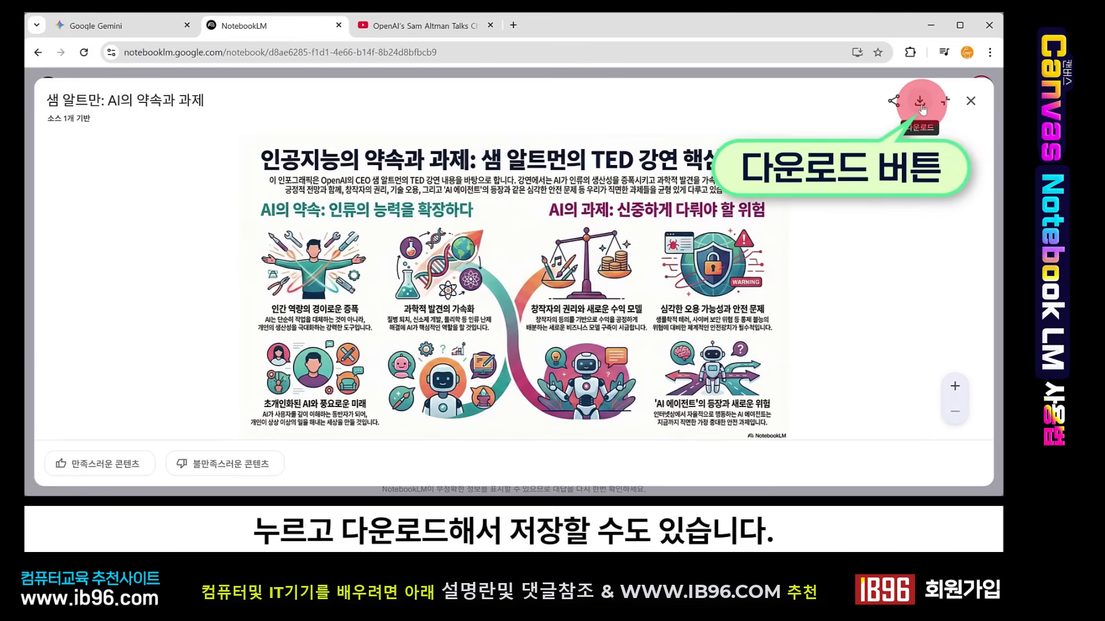
pyautogui.click(971, 101)
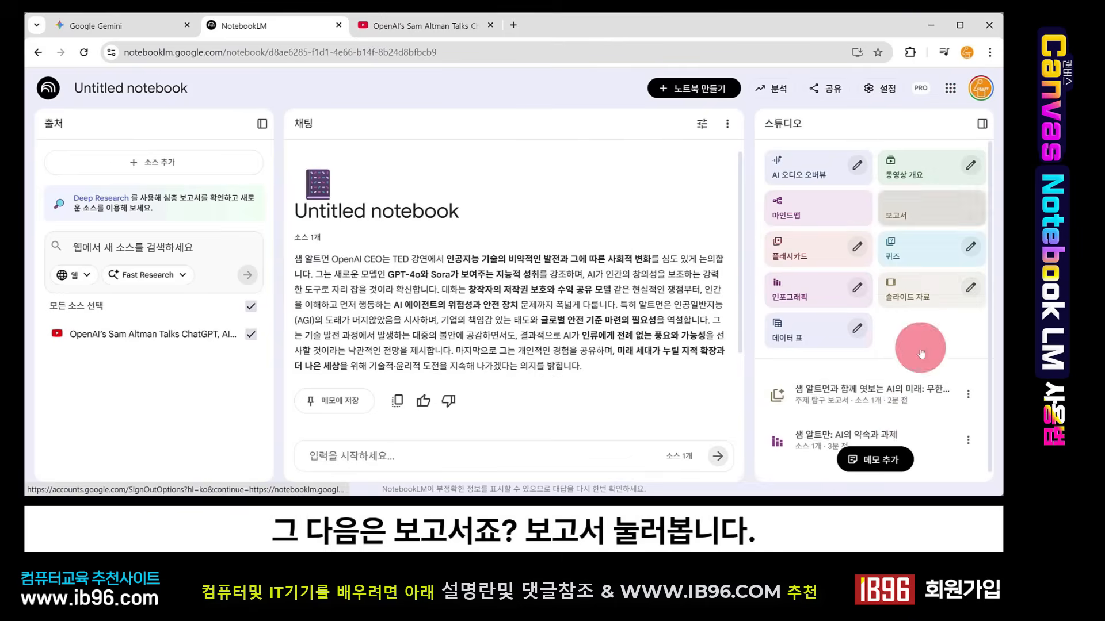
pyautogui.click(880, 394)
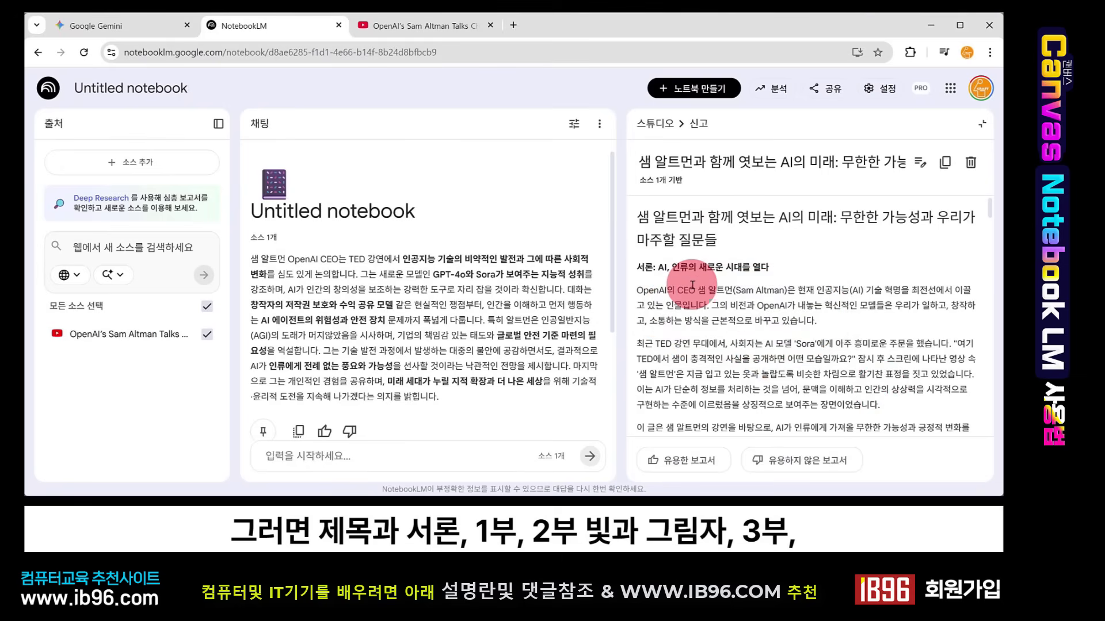
# - Scroll through the topic exploration report to read its sections
pyautogui.scroll(-5, 692, 284)
pyautogui.scroll(-10, 695, 283)
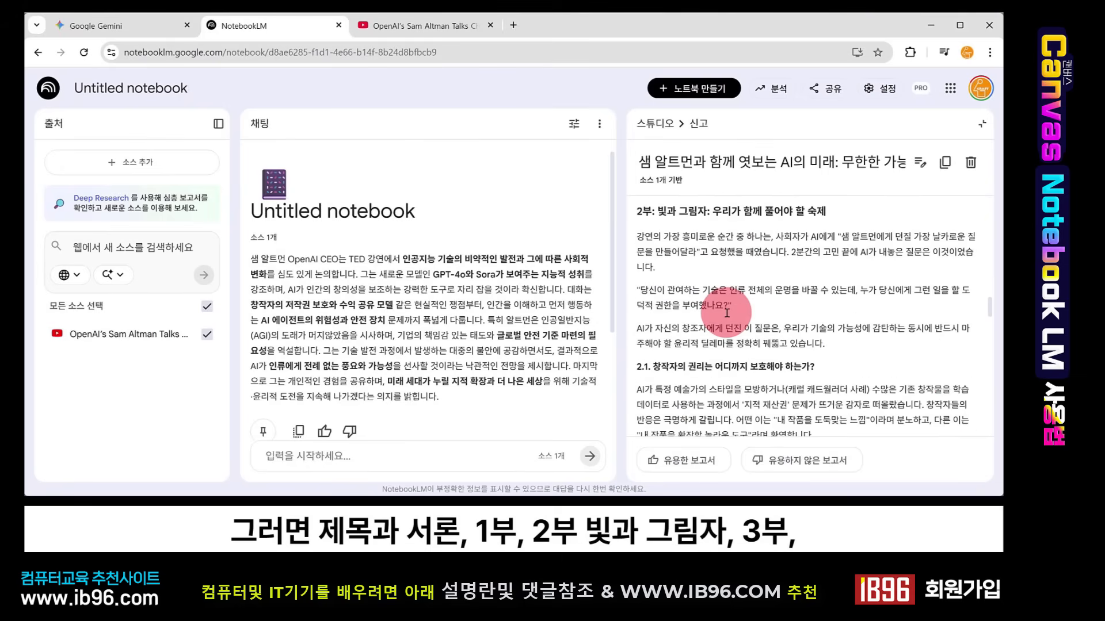
pyautogui.scroll(-15, 727, 312)
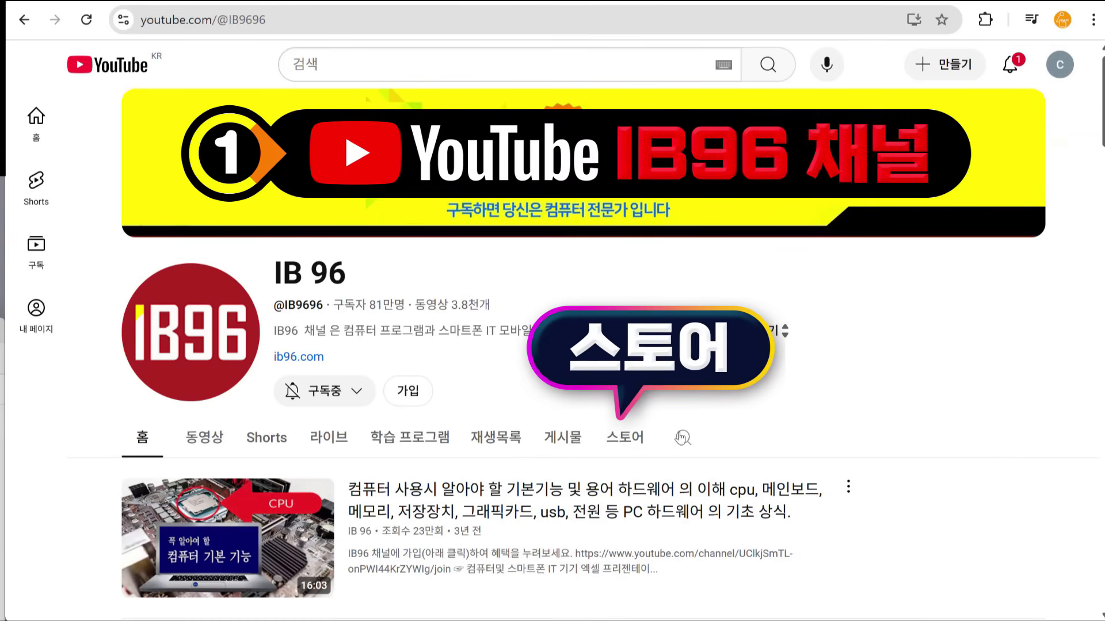
# - Browse the IB96 channel store, open a computer-course video and open its tagged product's shop page
pyautogui.click(626, 439)
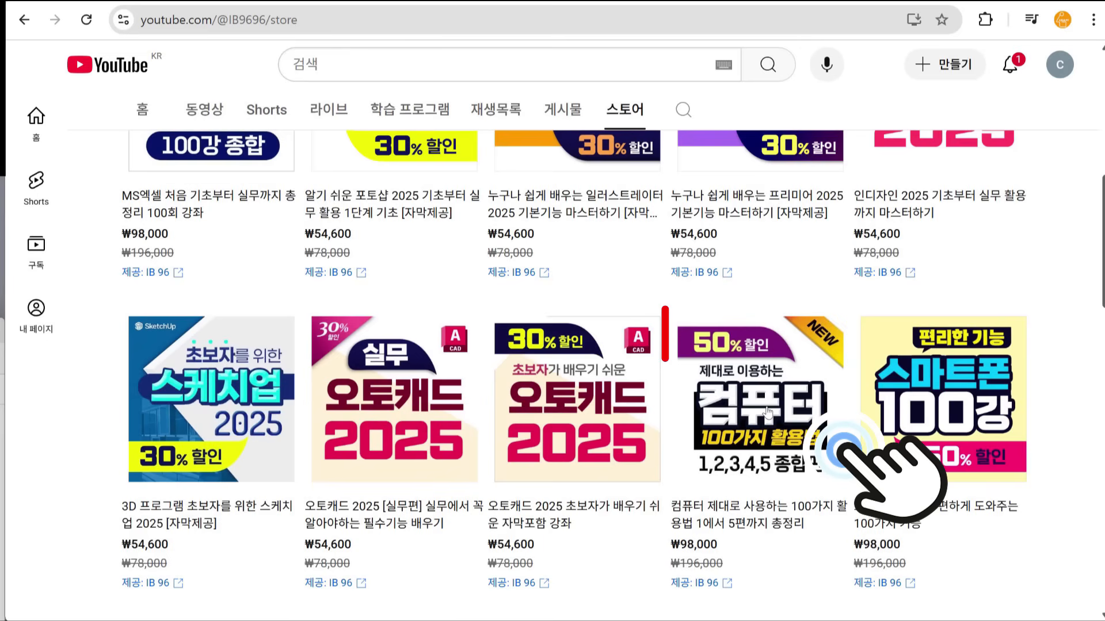
pyautogui.click(767, 412)
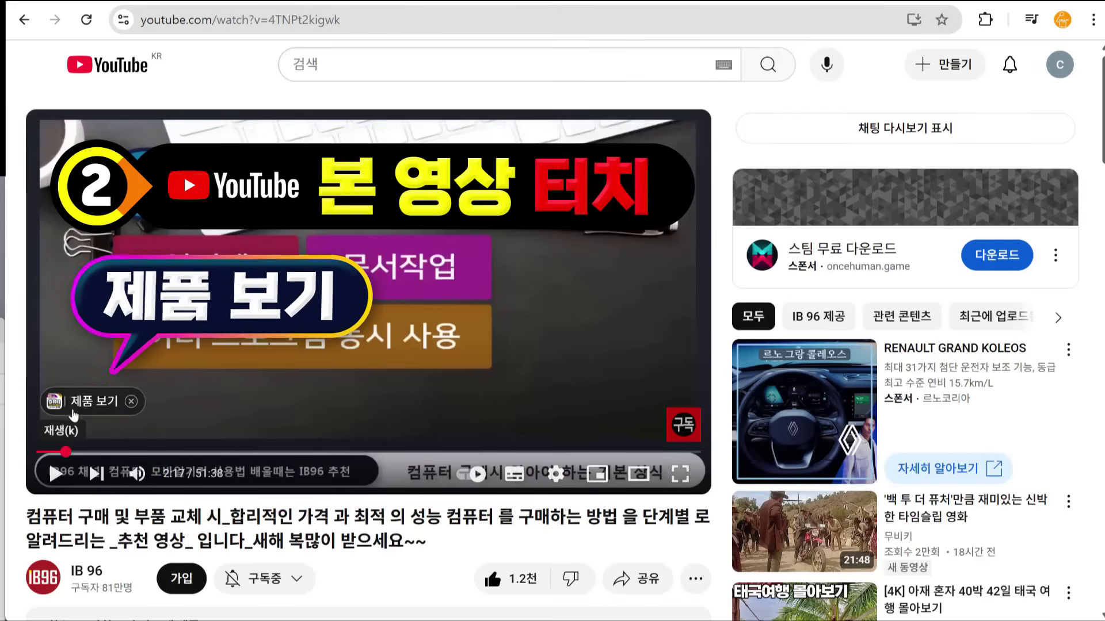
pyautogui.click(91, 406)
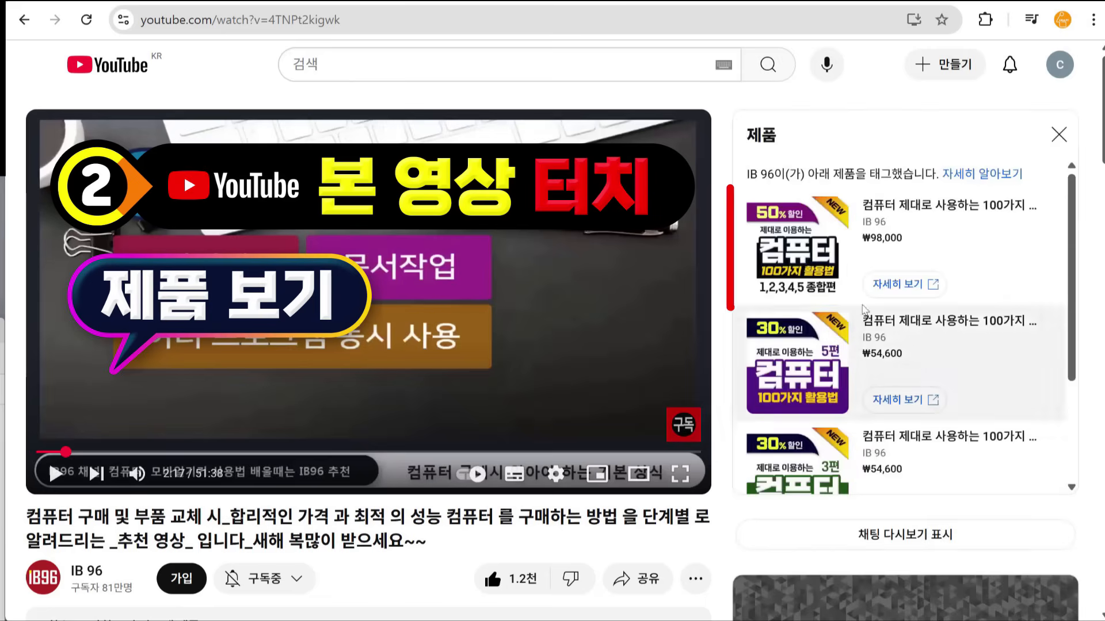
pyautogui.click(807, 255)
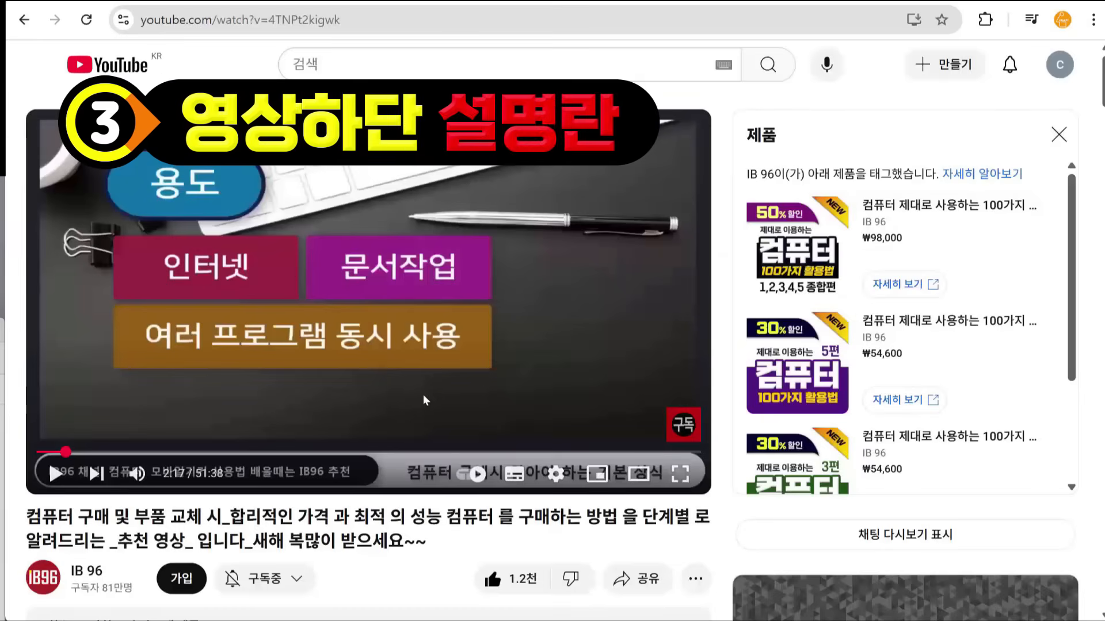
# - Expand the video description, open the tagged product link and scroll through the course's product page
pyautogui.scroll(-5, 423, 394)
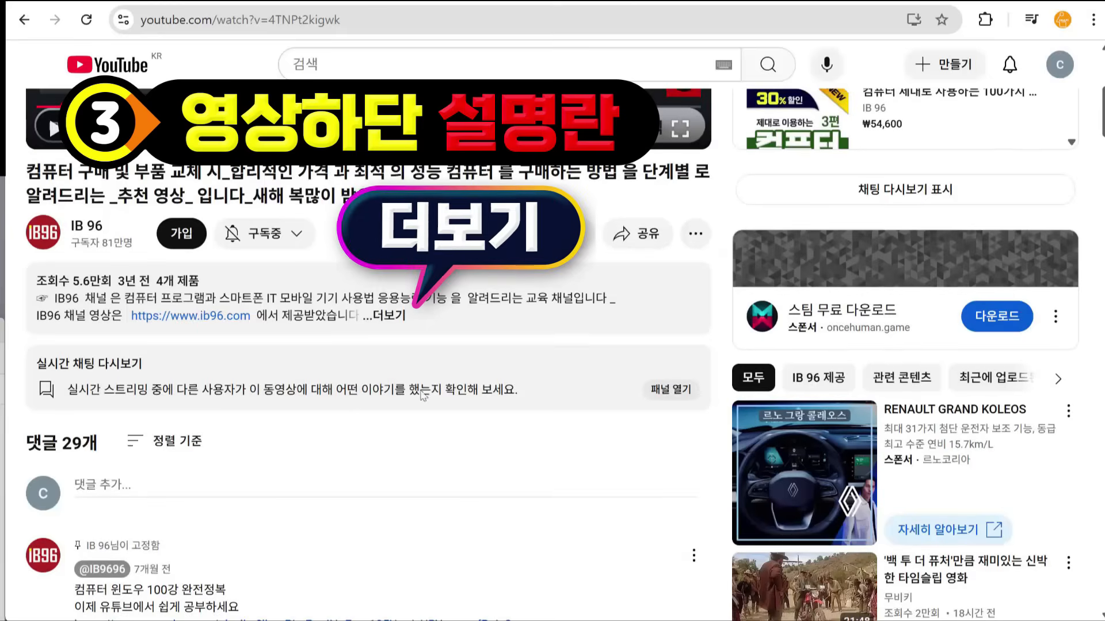
pyautogui.click(389, 321)
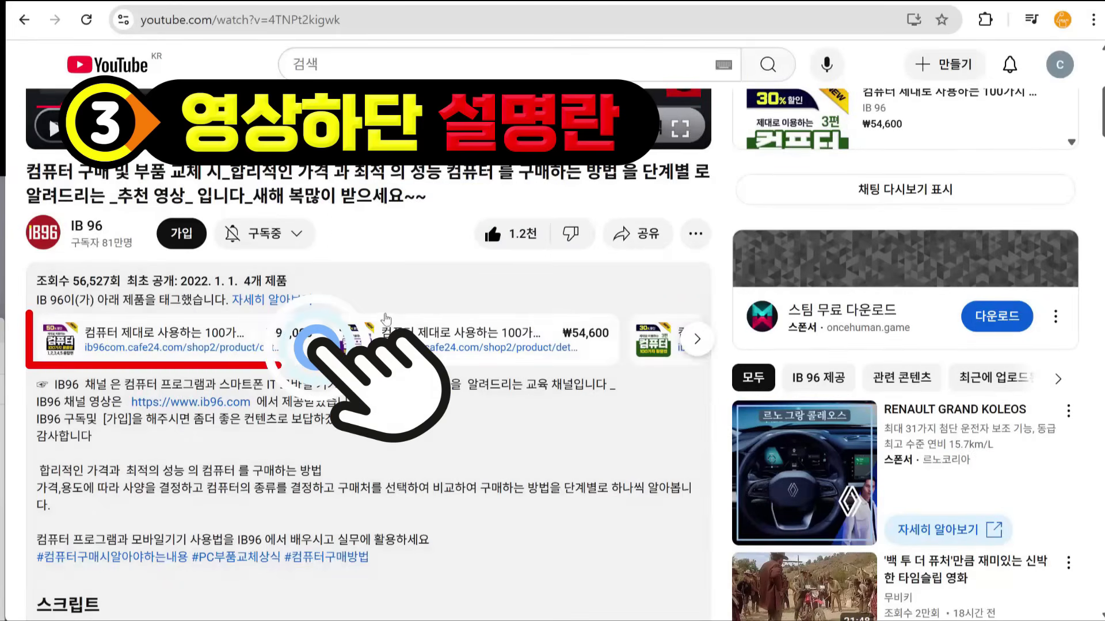
pyautogui.click(178, 357)
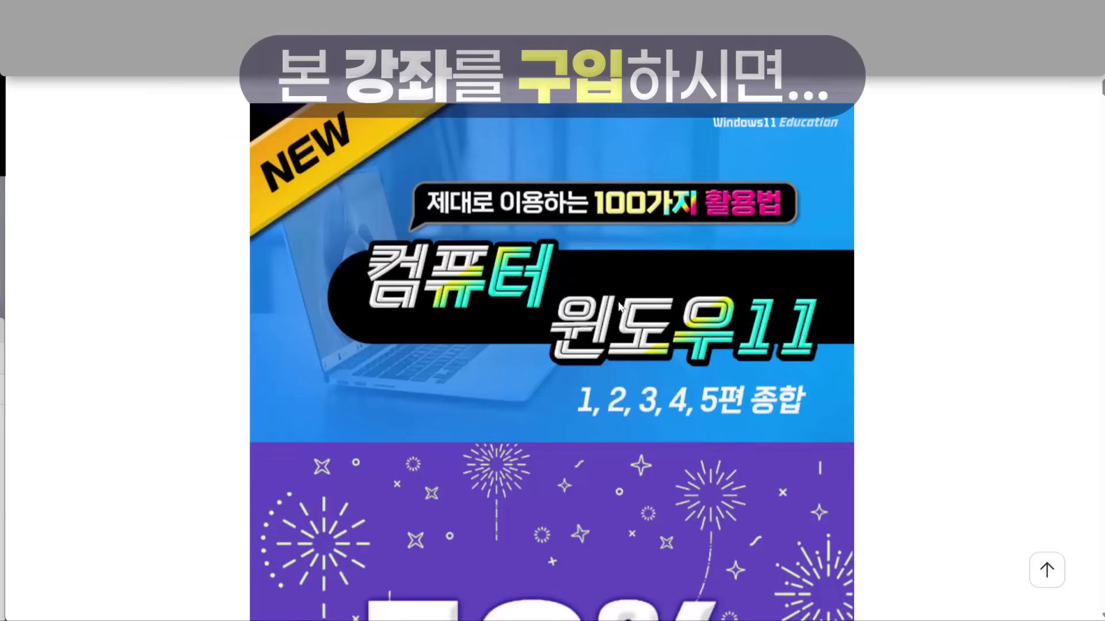
pyautogui.scroll(-3, 620, 308)
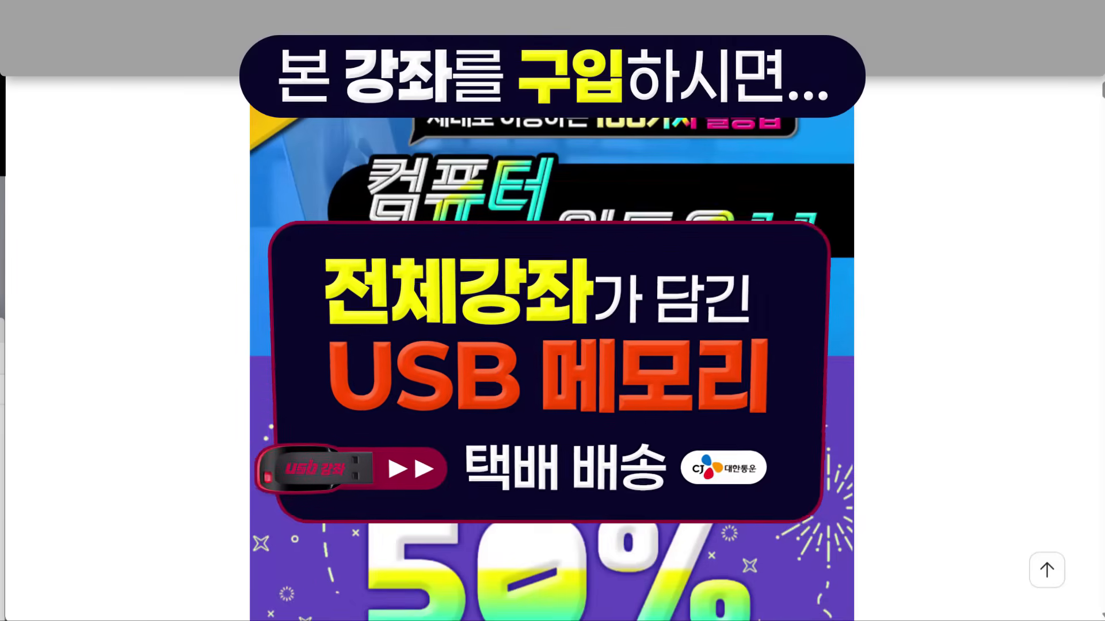
pyautogui.scroll(-7, 551, 368)
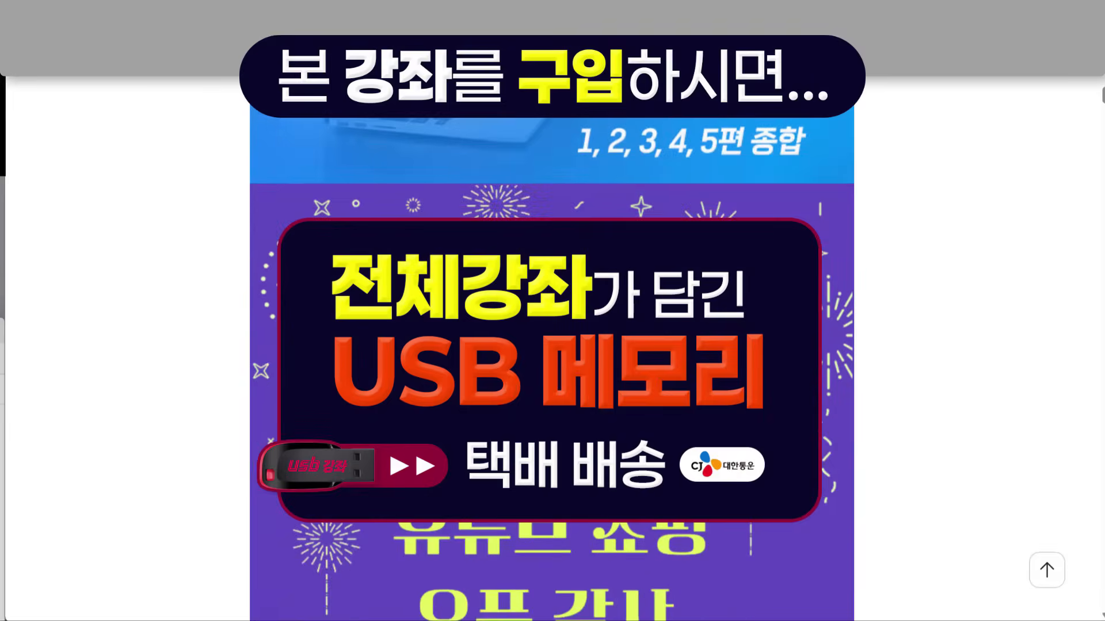